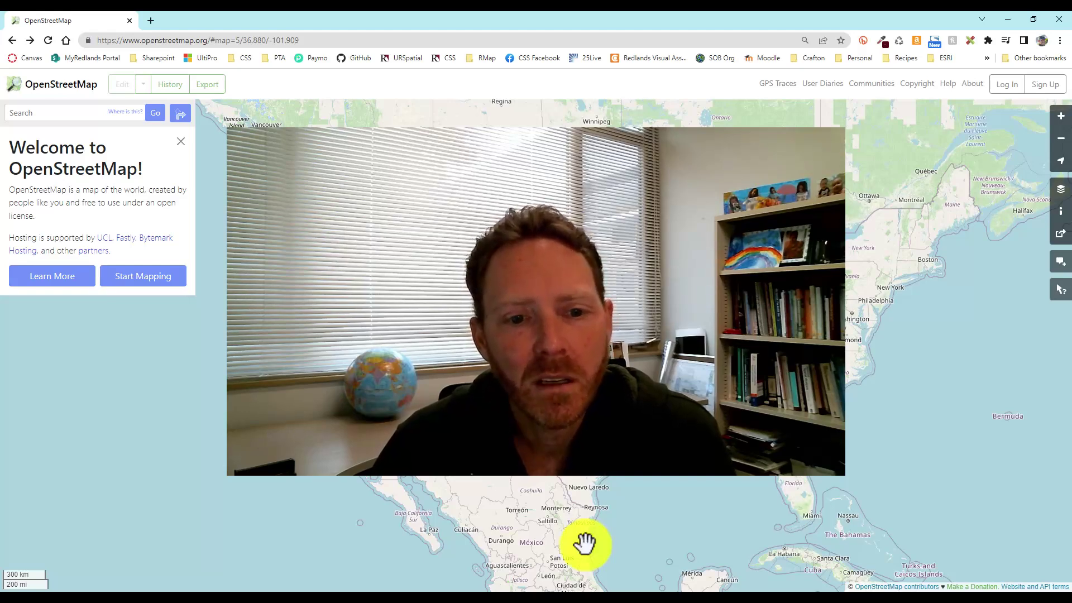
Step: Examine the street-level map of Upland, California, around Upland High School and West 11th Street
{"action": "scroll", "coordinate": [330, 400], "scroll_direction": "up", "scroll_amount": 1}
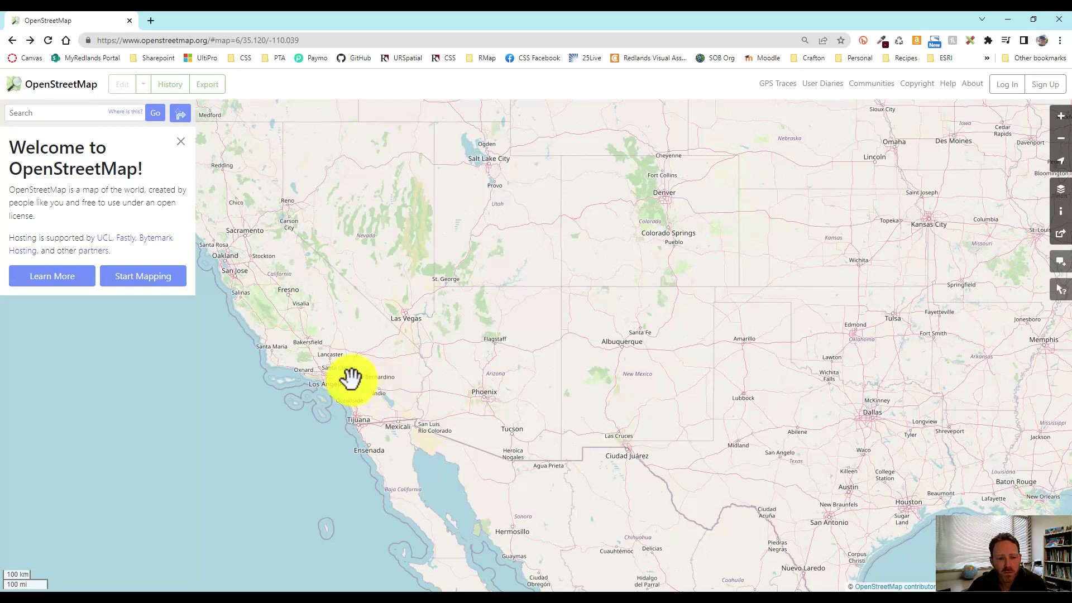
{"action": "scroll", "coordinate": [350, 378], "scroll_direction": "up", "scroll_amount": 2}
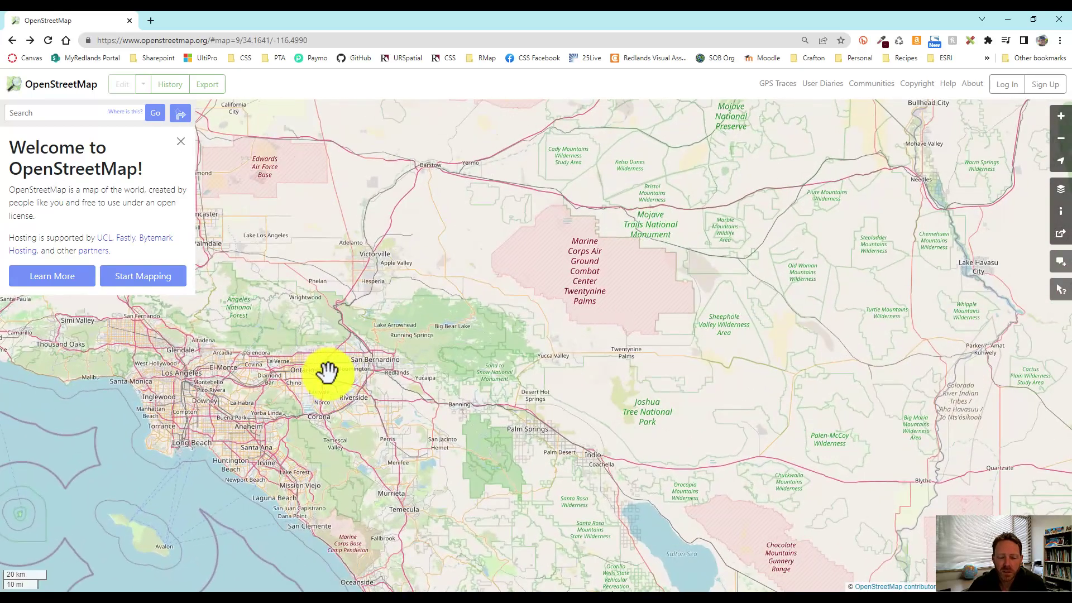
{"action": "left_click_drag", "start_coordinate": [328, 371], "coordinate": [395, 357]}
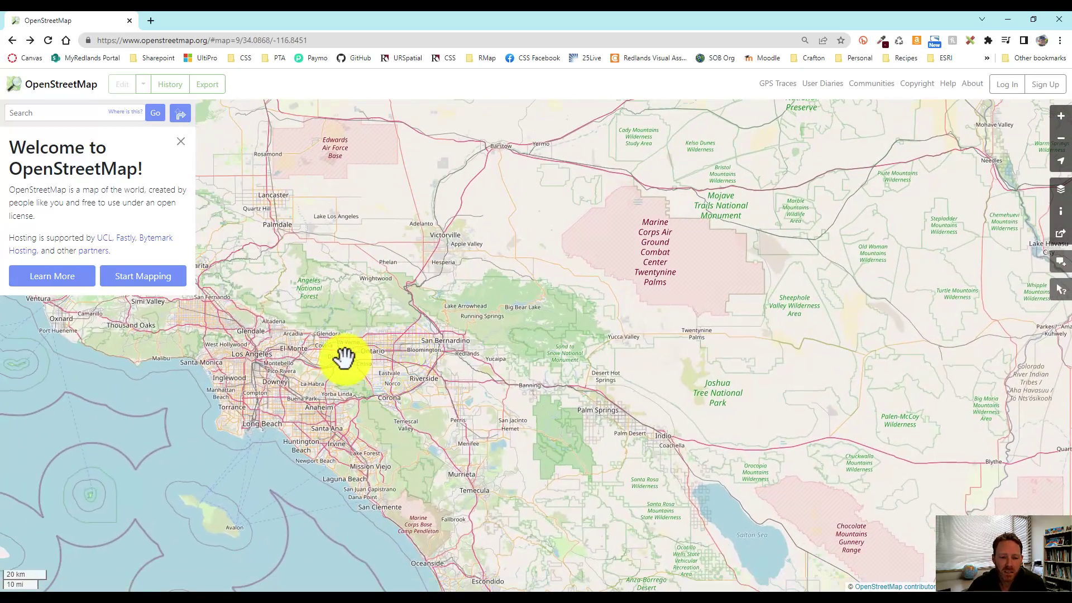
{"action": "scroll", "coordinate": [345, 360], "scroll_direction": "up", "scroll_amount": 1}
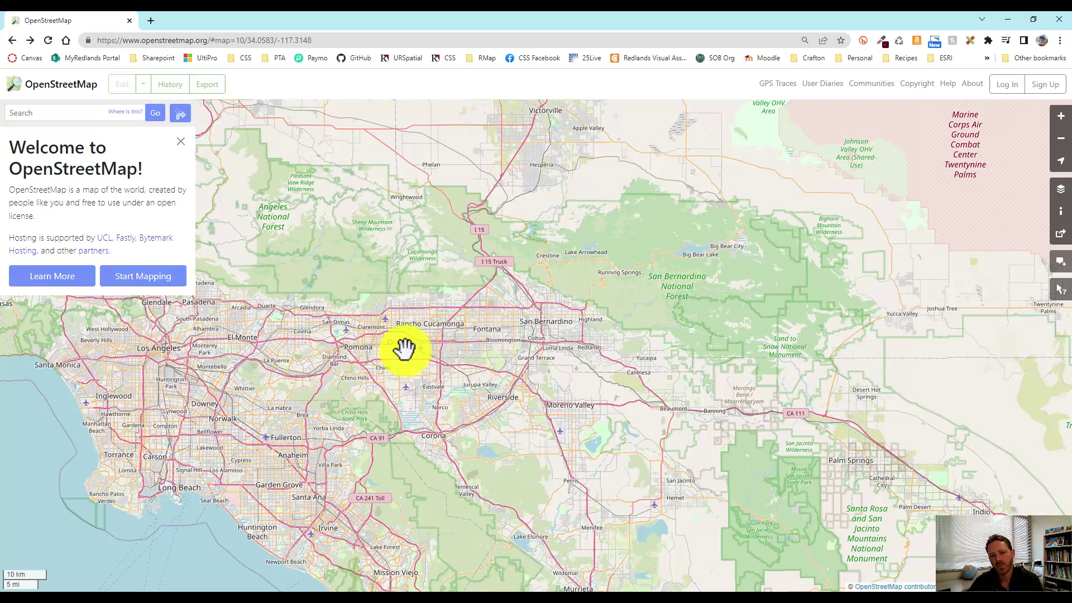
{"action": "scroll", "coordinate": [417, 356], "scroll_direction": "up", "scroll_amount": 2}
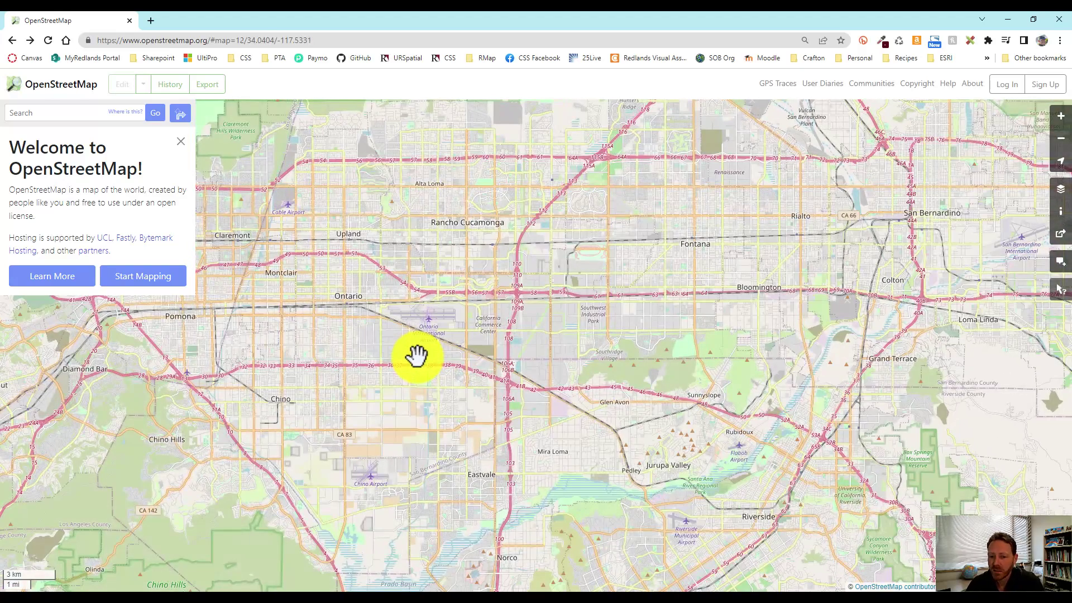
{"action": "left_click_drag", "start_coordinate": [374, 284], "coordinate": [426, 311]}
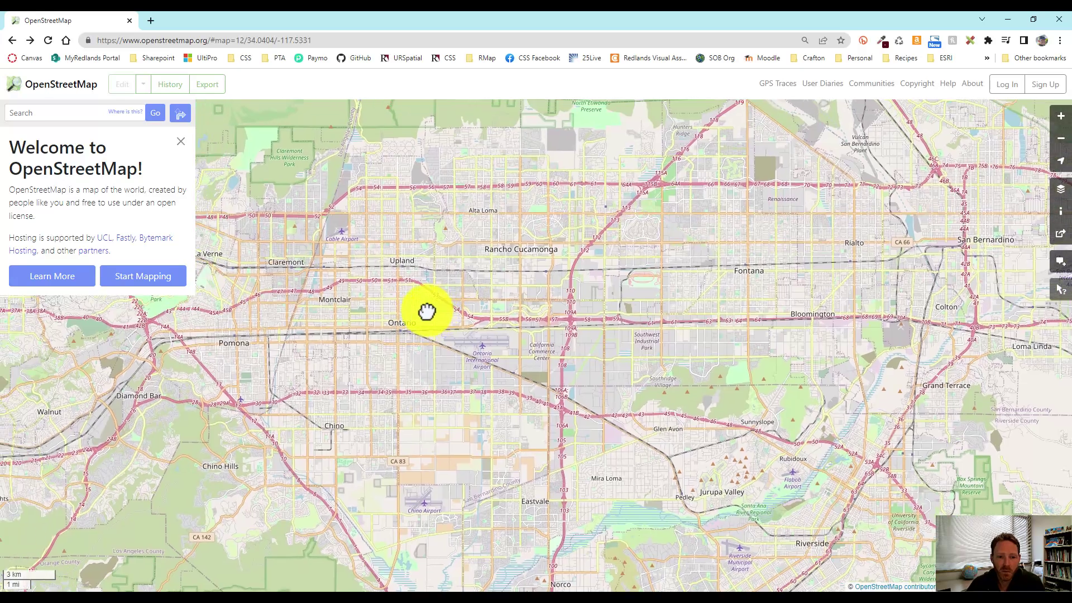
{"action": "scroll", "coordinate": [407, 307], "scroll_direction": "up", "scroll_amount": 2}
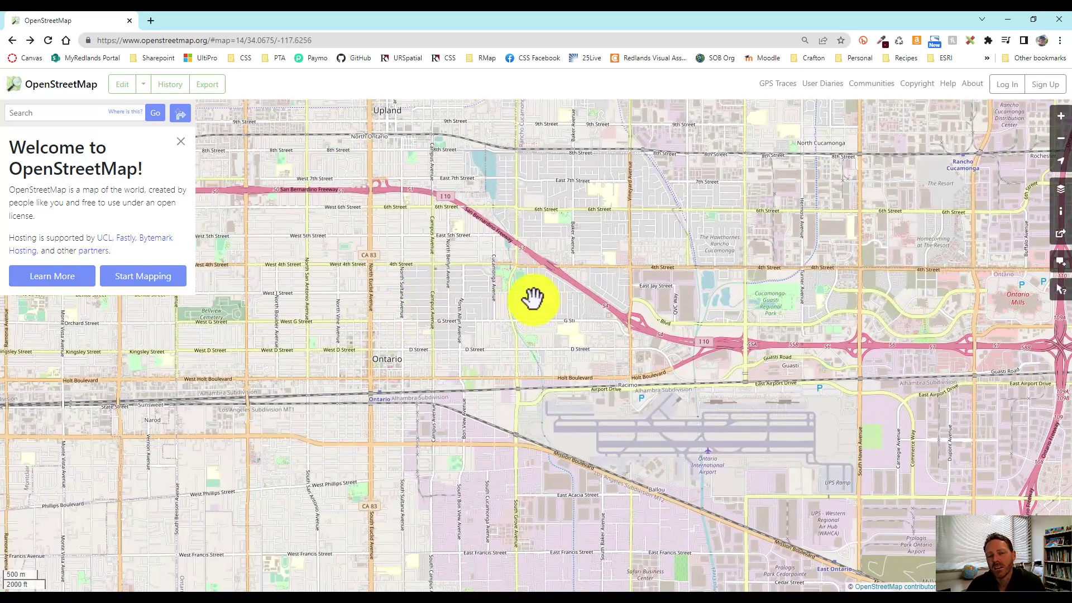
{"action": "left_click_drag", "start_coordinate": [464, 239], "coordinate": [536, 316]}
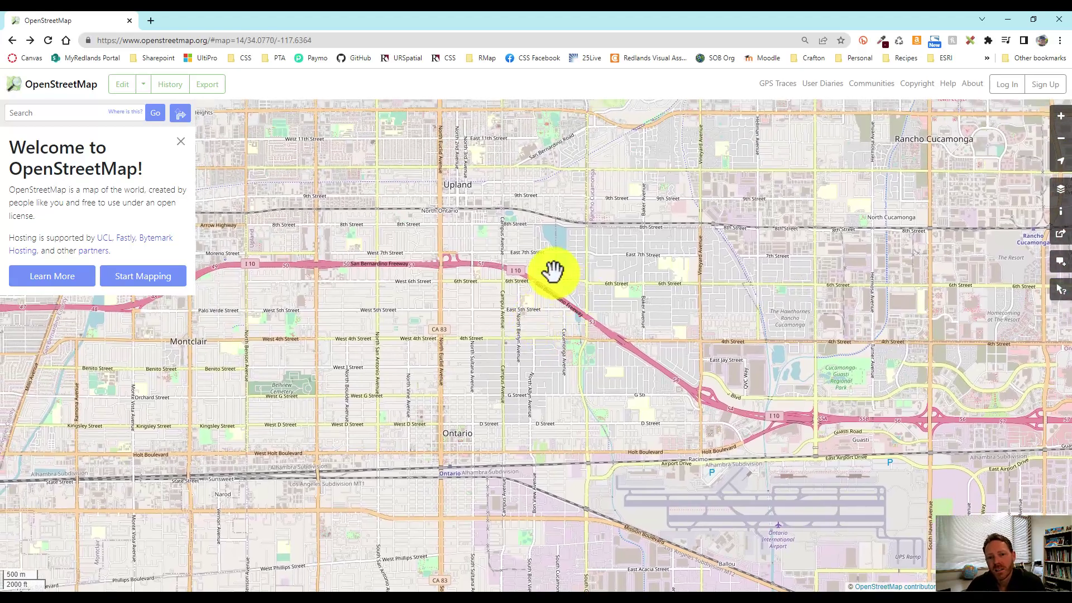
{"action": "left_click_drag", "start_coordinate": [462, 179], "coordinate": [496, 254]}
{"action": "scroll", "coordinate": [414, 244], "scroll_direction": "up", "scroll_amount": 3}
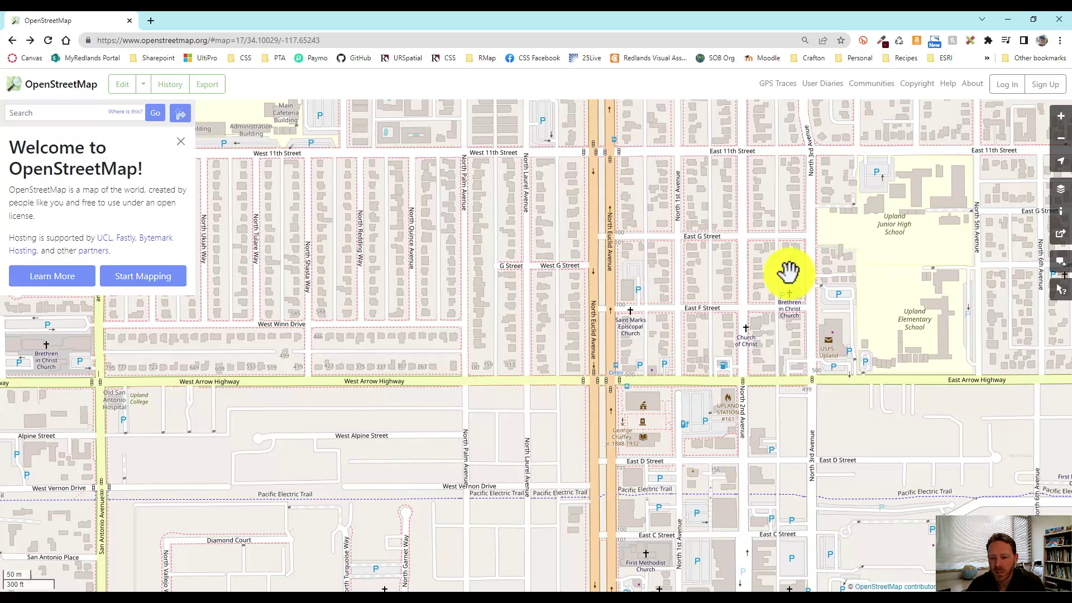
{"action": "left_click_drag", "start_coordinate": [784, 270], "coordinate": [538, 275]}
{"action": "left_click_drag", "start_coordinate": [354, 271], "coordinate": [500, 278]}
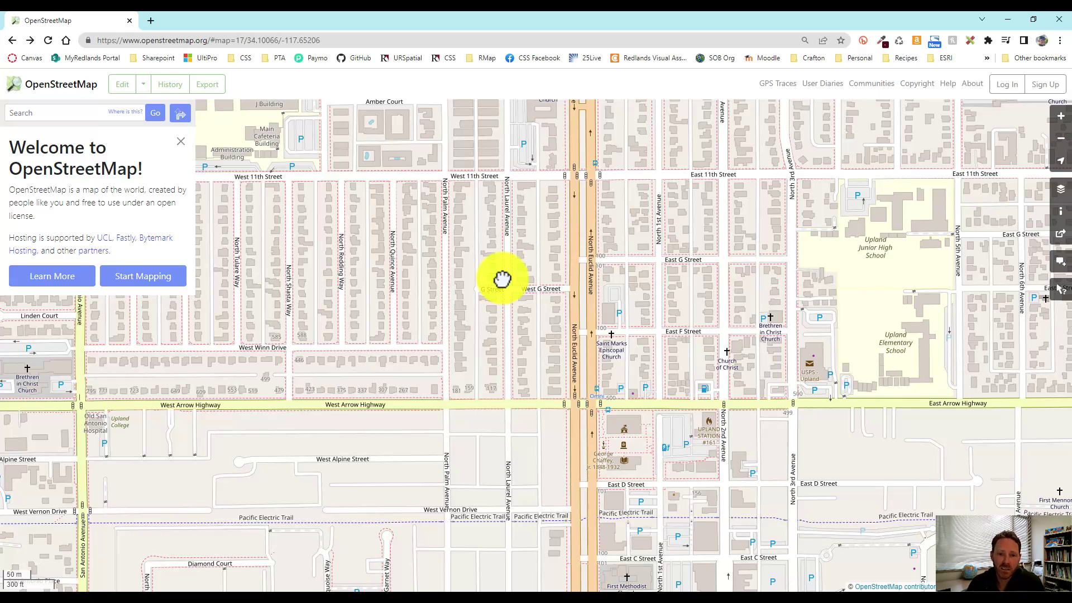
{"action": "left_click_drag", "start_coordinate": [311, 227], "coordinate": [421, 276]}
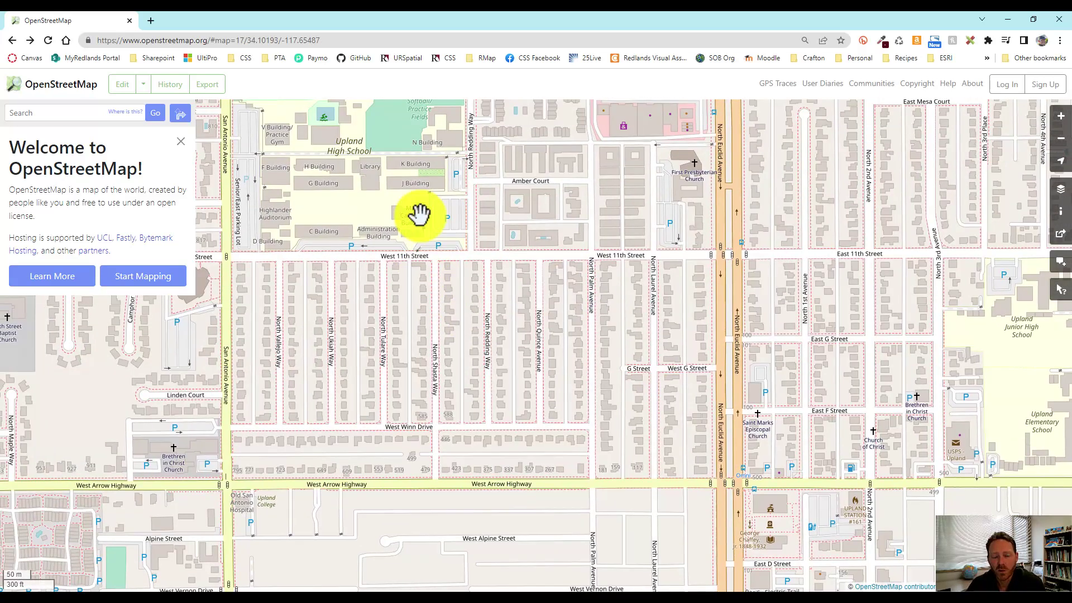
{"action": "left_click_drag", "start_coordinate": [426, 211], "coordinate": [447, 279]}
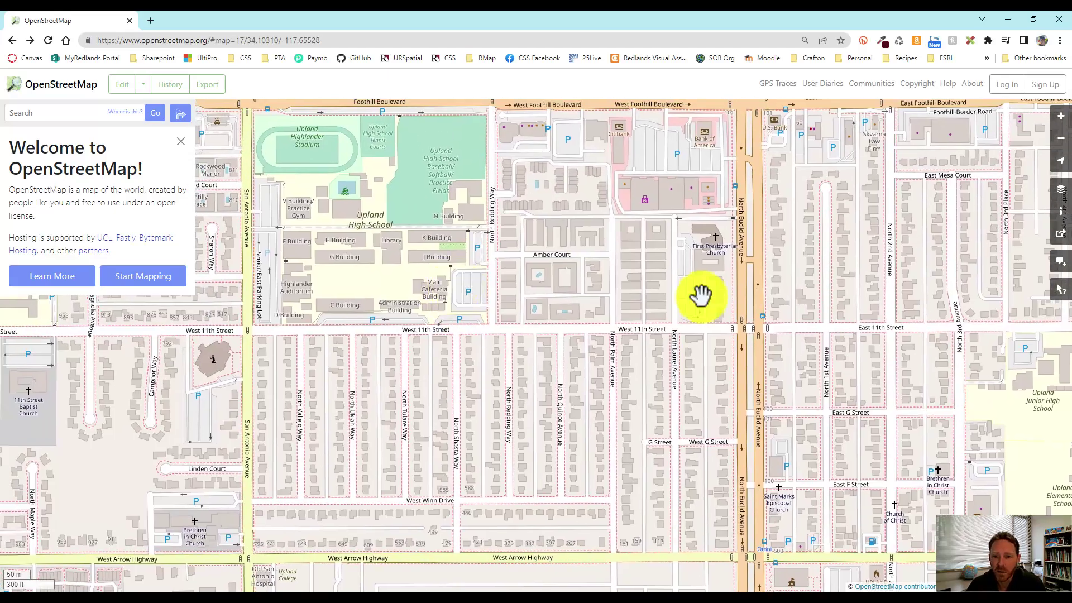
Step: Examine the regional map from Upland across San Bernardino to the mountains around Big Bear Lake
{"action": "scroll", "coordinate": [624, 306], "scroll_direction": "down", "scroll_amount": 3}
{"action": "scroll", "coordinate": [789, 294], "scroll_direction": "down", "scroll_amount": 1}
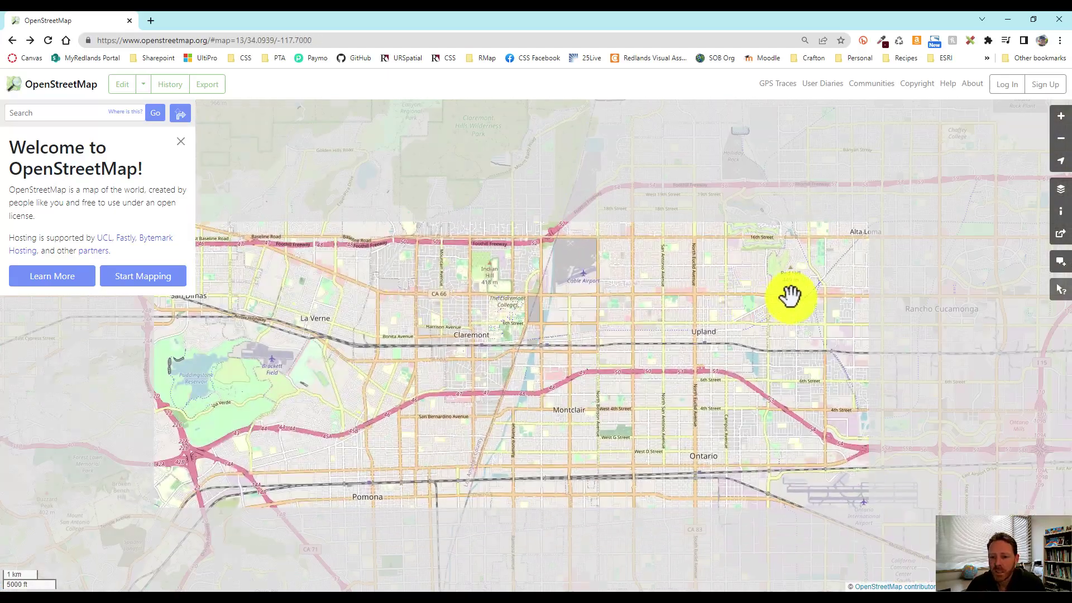
{"action": "left_click_drag", "start_coordinate": [789, 294], "coordinate": [280, 280]}
{"action": "scroll", "coordinate": [586, 246], "scroll_direction": "down", "scroll_amount": 1}
{"action": "left_click_drag", "start_coordinate": [586, 246], "coordinate": [539, 338]}
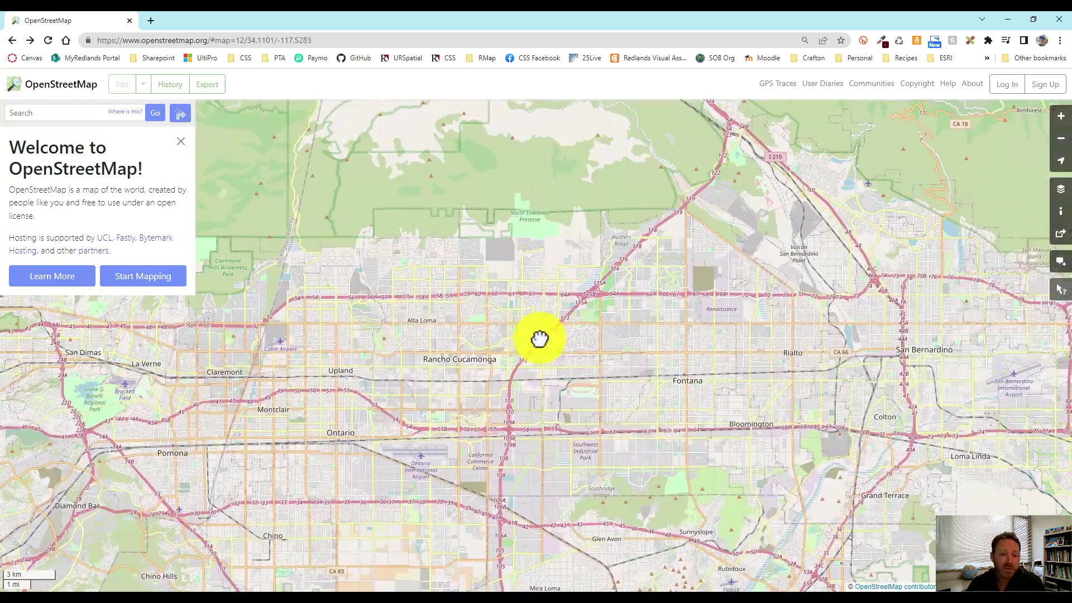
{"action": "scroll", "coordinate": [789, 266], "scroll_direction": "down", "scroll_amount": 1}
{"action": "left_click_drag", "start_coordinate": [789, 266], "coordinate": [715, 349]}
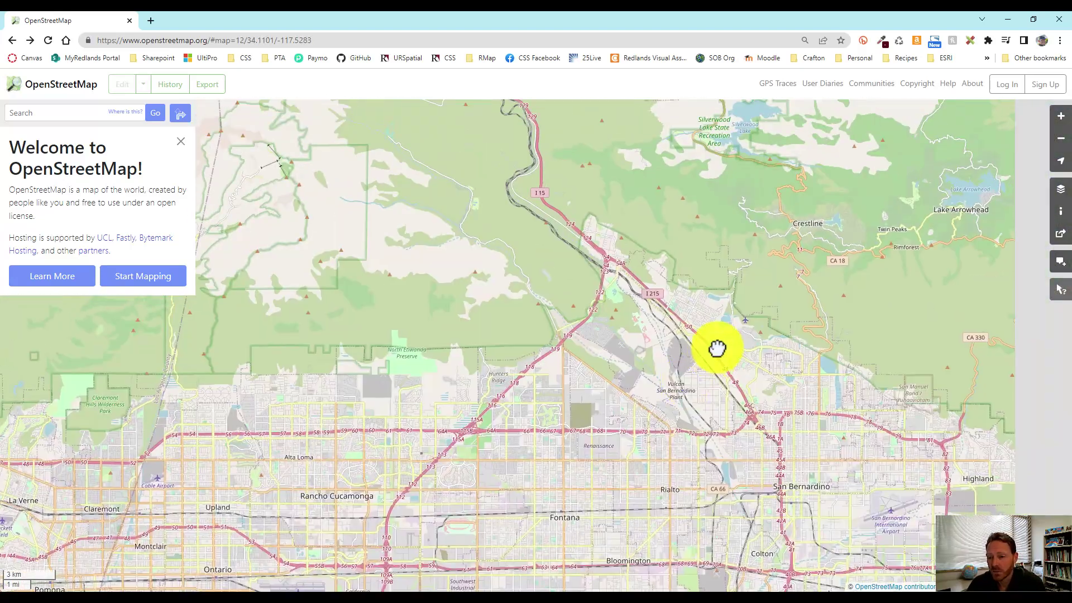
{"action": "left_click_drag", "start_coordinate": [787, 266], "coordinate": [702, 272]}
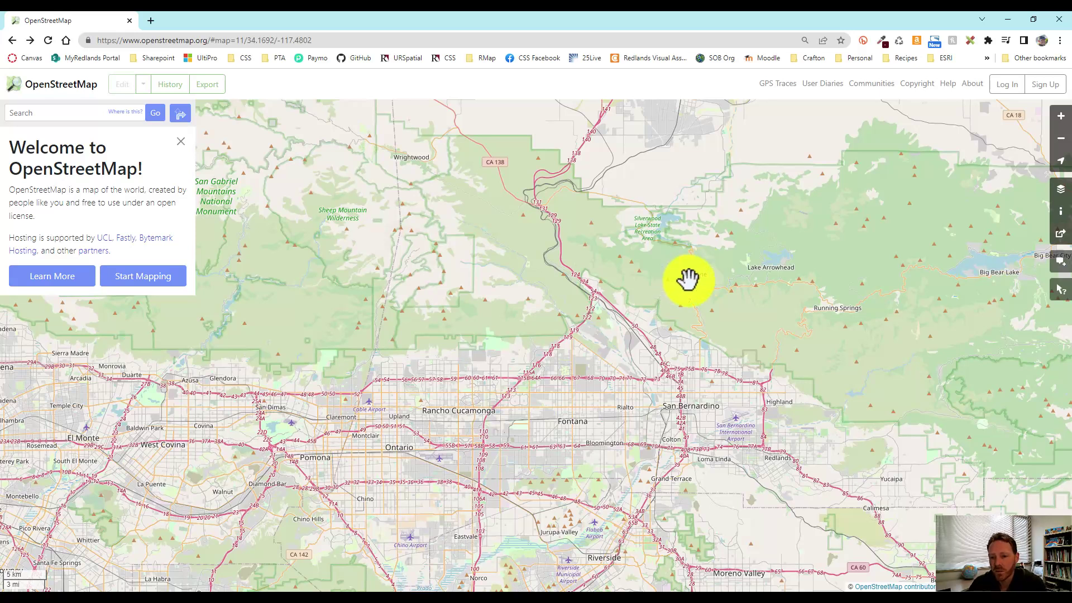
{"action": "left_click_drag", "start_coordinate": [670, 361], "coordinate": [596, 303]}
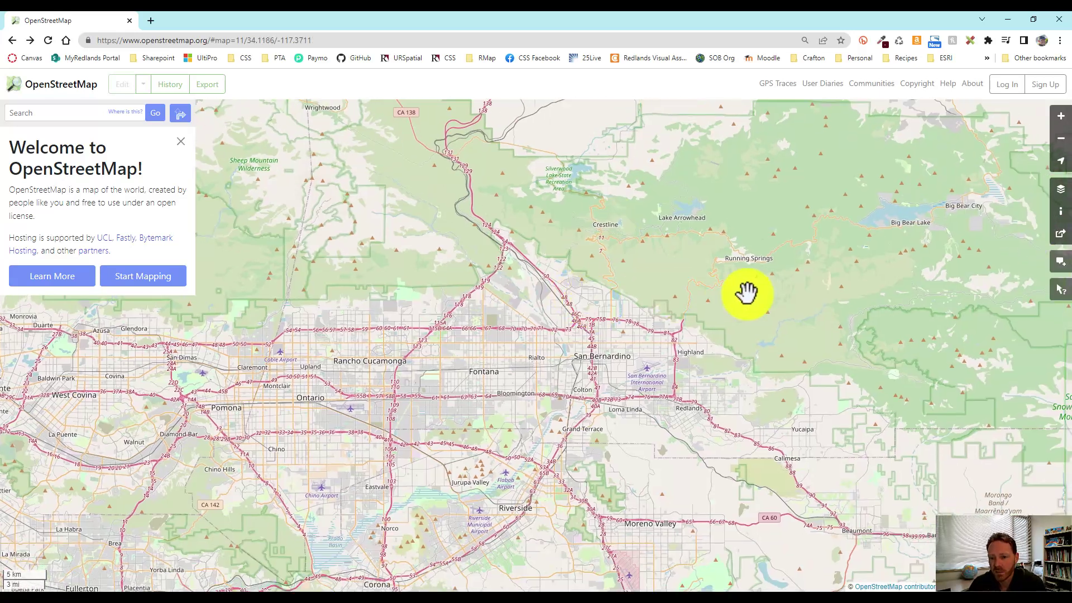
{"action": "left_click_drag", "start_coordinate": [746, 291], "coordinate": [636, 294]}
{"action": "left_click_drag", "start_coordinate": [837, 199], "coordinate": [656, 270]}
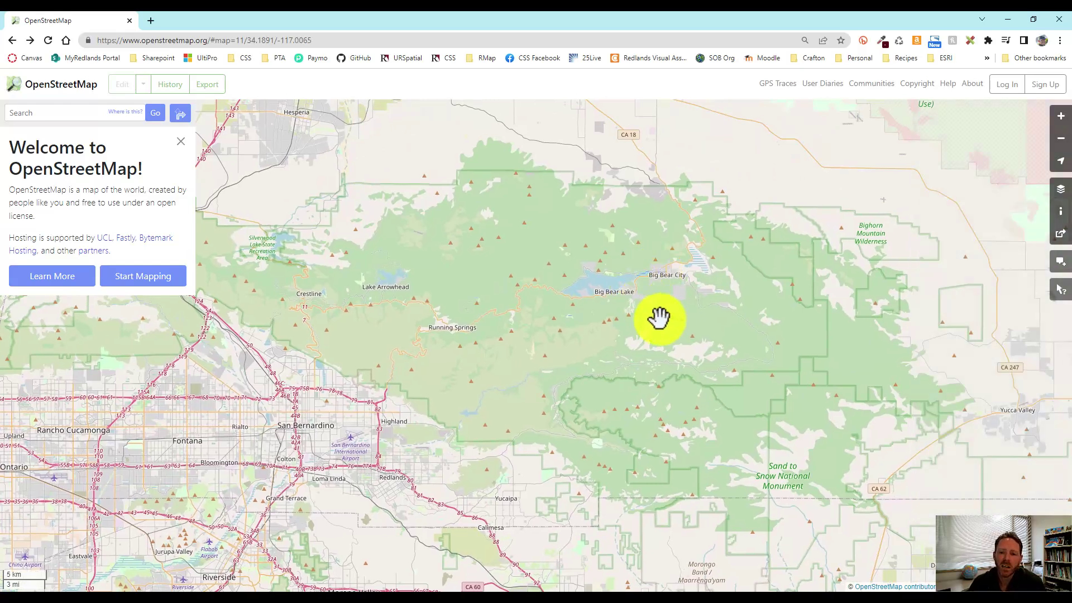
Step: Locate Keystone Road on the south shore of Big Bear Lake, between Kidd Cove and Fisher Cove
{"action": "scroll", "coordinate": [587, 296], "scroll_direction": "up", "scroll_amount": 2}
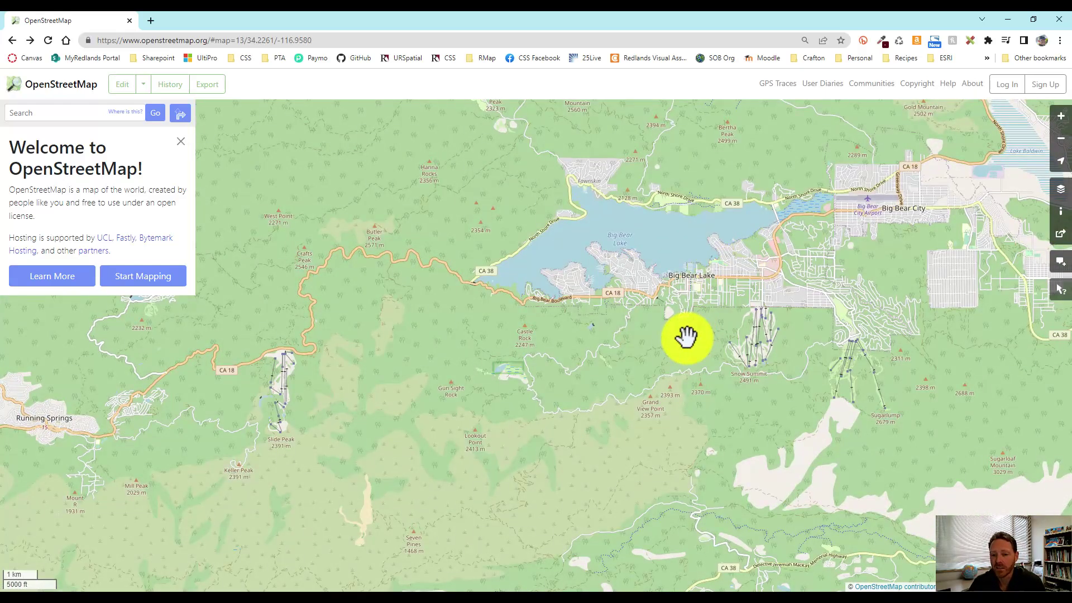
{"action": "scroll", "coordinate": [686, 337], "scroll_direction": "down", "scroll_amount": 1}
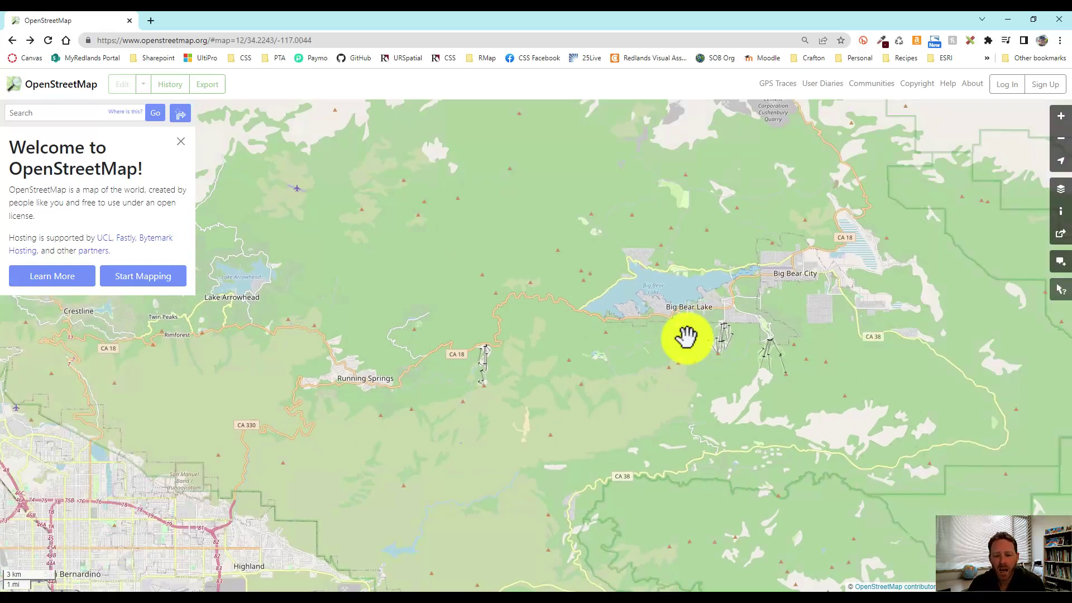
{"action": "scroll", "coordinate": [686, 337], "scroll_direction": "up", "scroll_amount": 2}
{"action": "left_click_drag", "start_coordinate": [575, 263], "coordinate": [636, 283]}
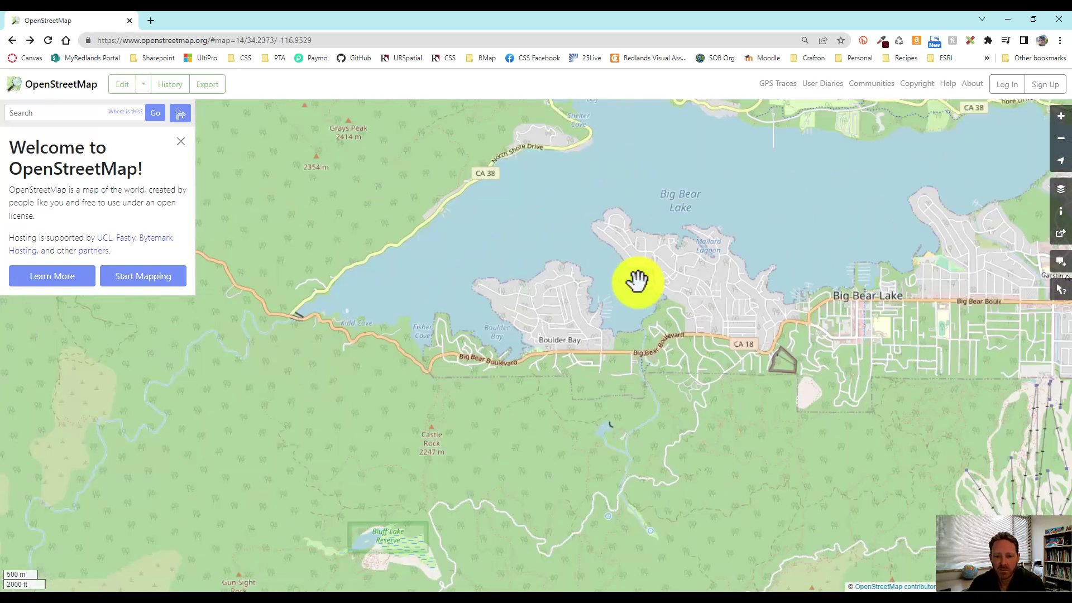
{"action": "scroll", "coordinate": [637, 282], "scroll_direction": "up", "scroll_amount": 1}
{"action": "left_click_drag", "start_coordinate": [366, 364], "coordinate": [614, 258]}
{"action": "scroll", "coordinate": [614, 258], "scroll_direction": "up", "scroll_amount": 2}
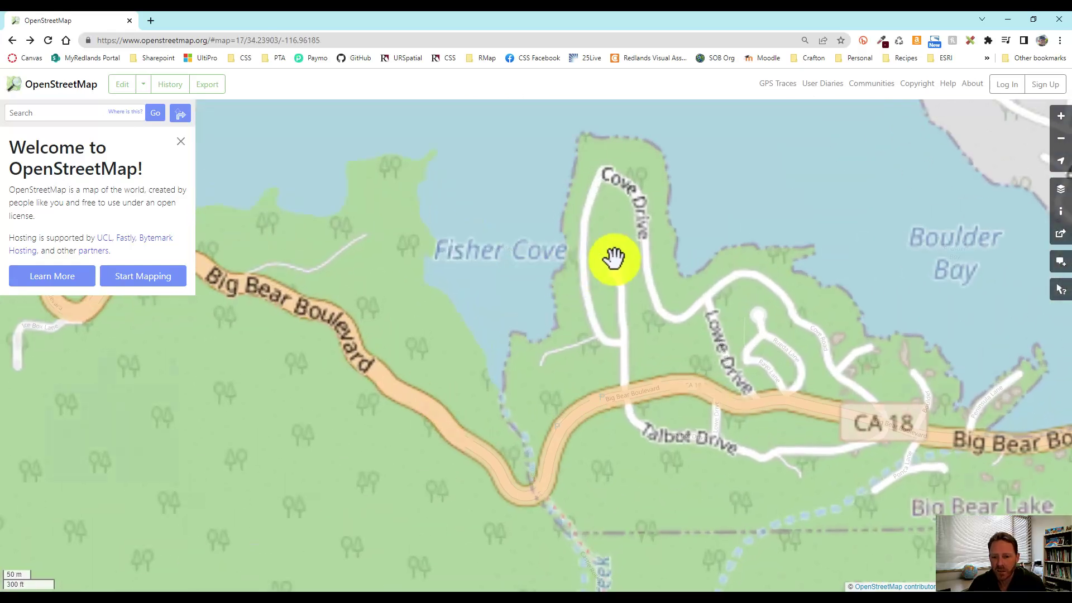
{"action": "left_click_drag", "start_coordinate": [404, 268], "coordinate": [722, 345]}
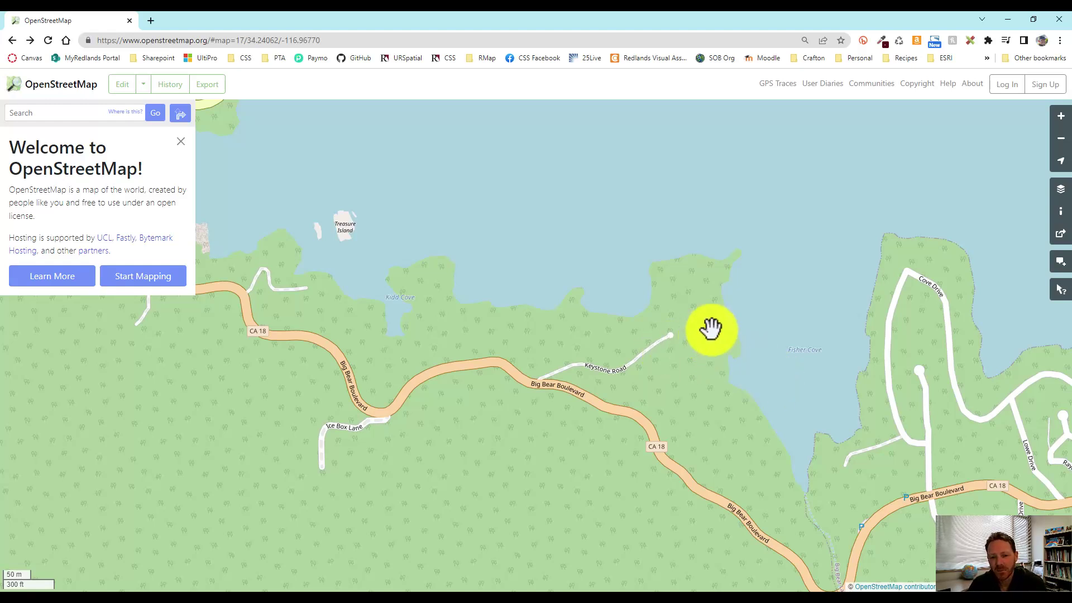
{"action": "left_click_drag", "start_coordinate": [648, 328], "coordinate": [620, 340]}
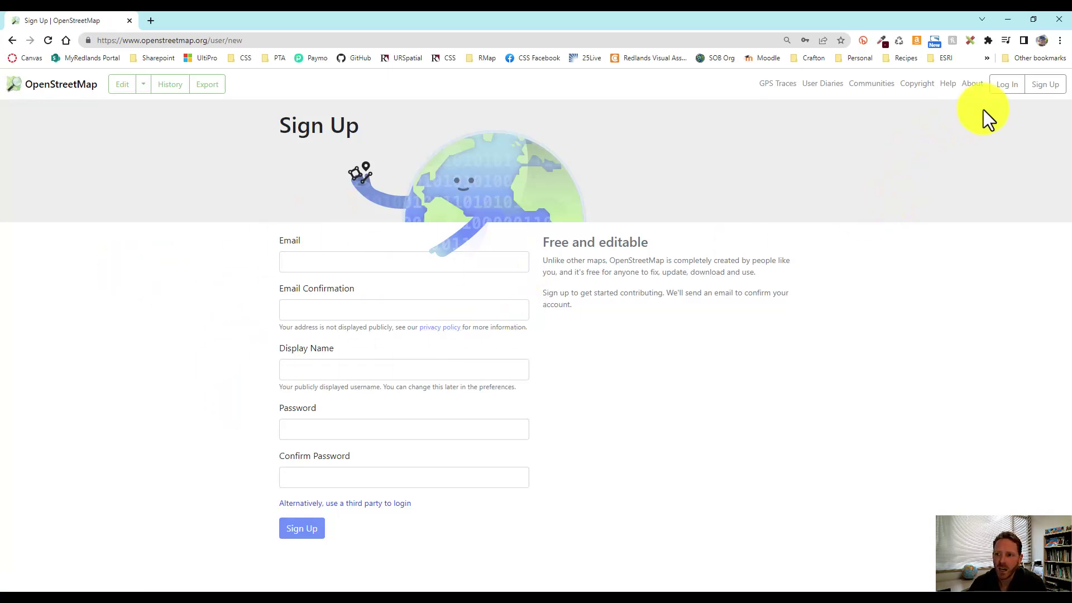
Step: Log in with the saved account credentials and open the Keystone Road area in the map editor
{"action": "left_click", "coordinate": [1007, 84]}
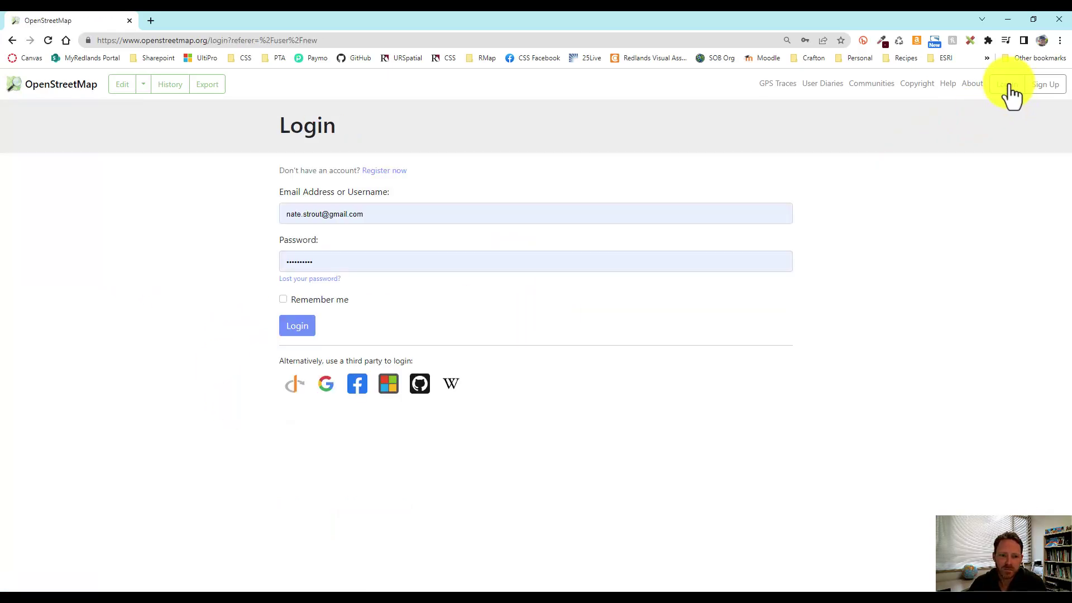
{"action": "left_click", "coordinate": [309, 332]}
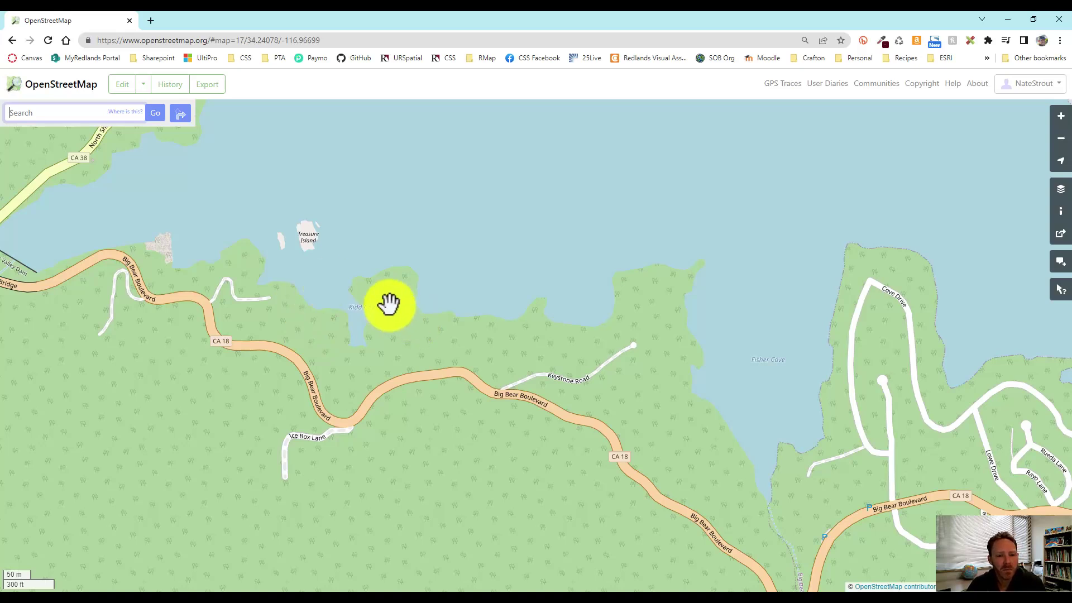
{"action": "left_click", "coordinate": [126, 94]}
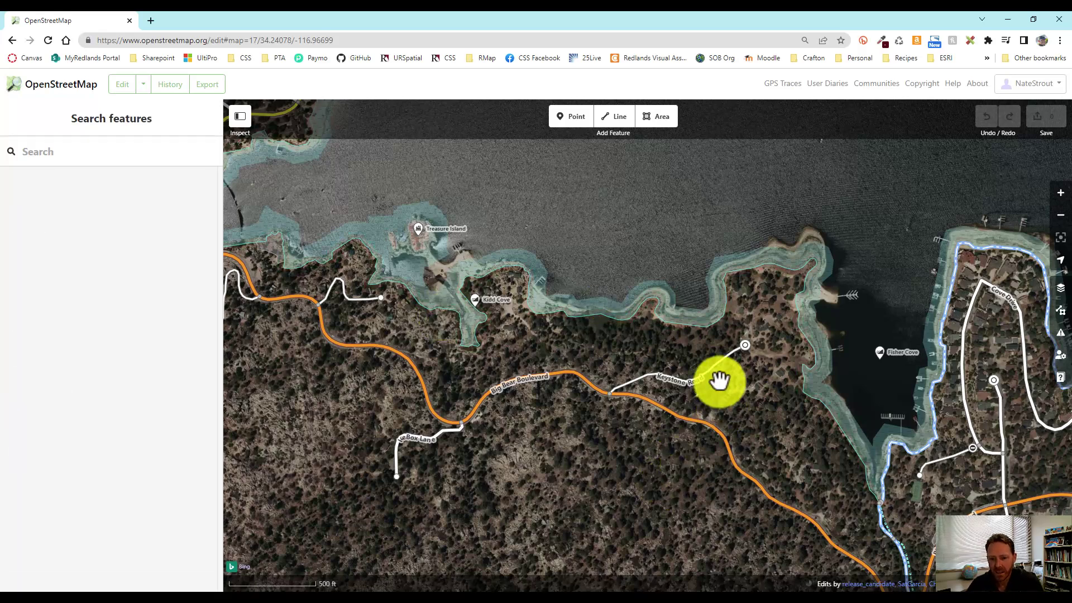
Step: Inspect the feature type and fields of Keystone Road, and those of Big Bear Boulevard
{"action": "left_click_drag", "start_coordinate": [635, 347], "coordinate": [566, 324]}
{"action": "scroll", "coordinate": [706, 341], "scroll_direction": "up", "scroll_amount": 3}
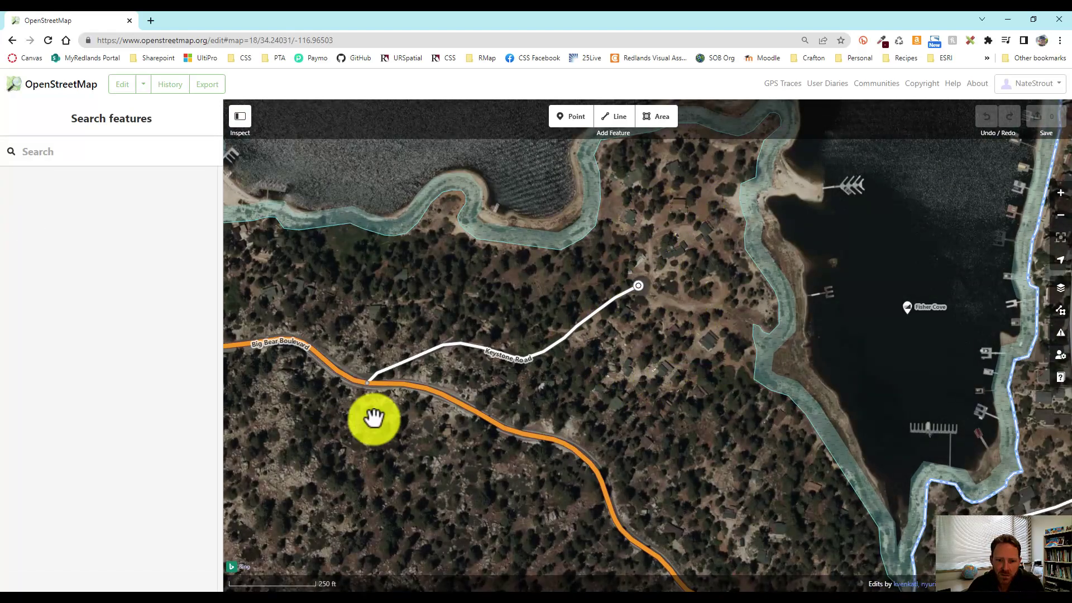
{"action": "left_click_drag", "start_coordinate": [376, 301], "coordinate": [471, 292]}
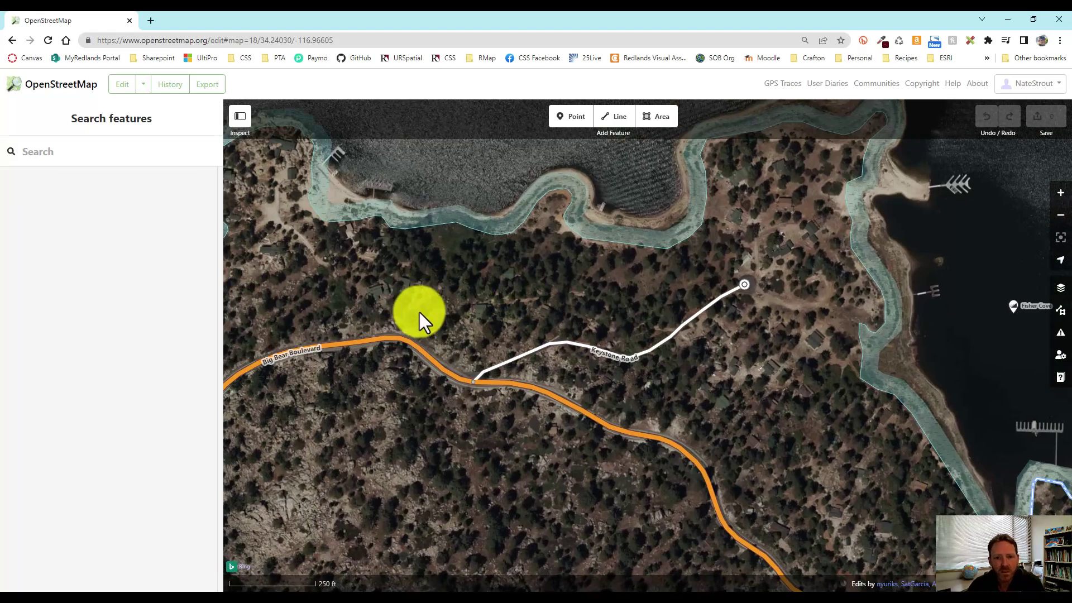
{"action": "left_click_drag", "start_coordinate": [577, 290], "coordinate": [551, 320]}
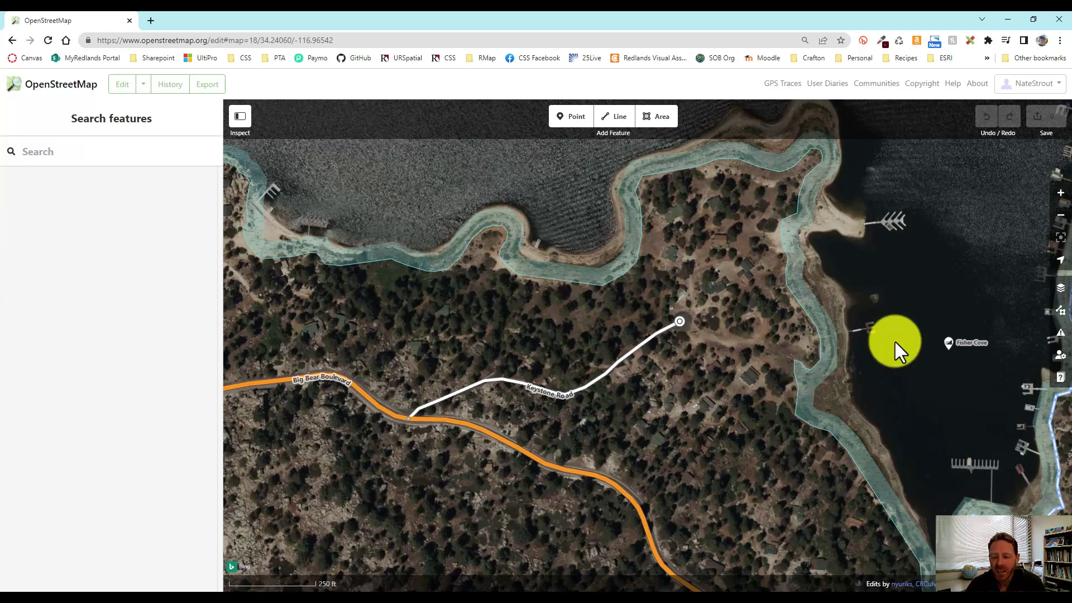
{"action": "left_click", "coordinate": [622, 362]}
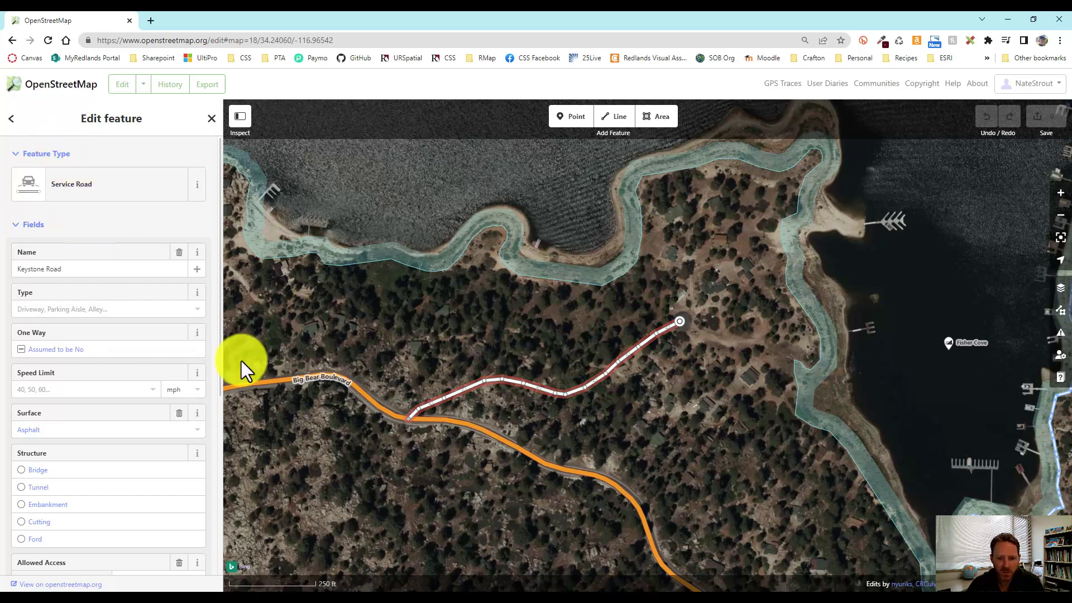
{"action": "left_click", "coordinate": [468, 429]}
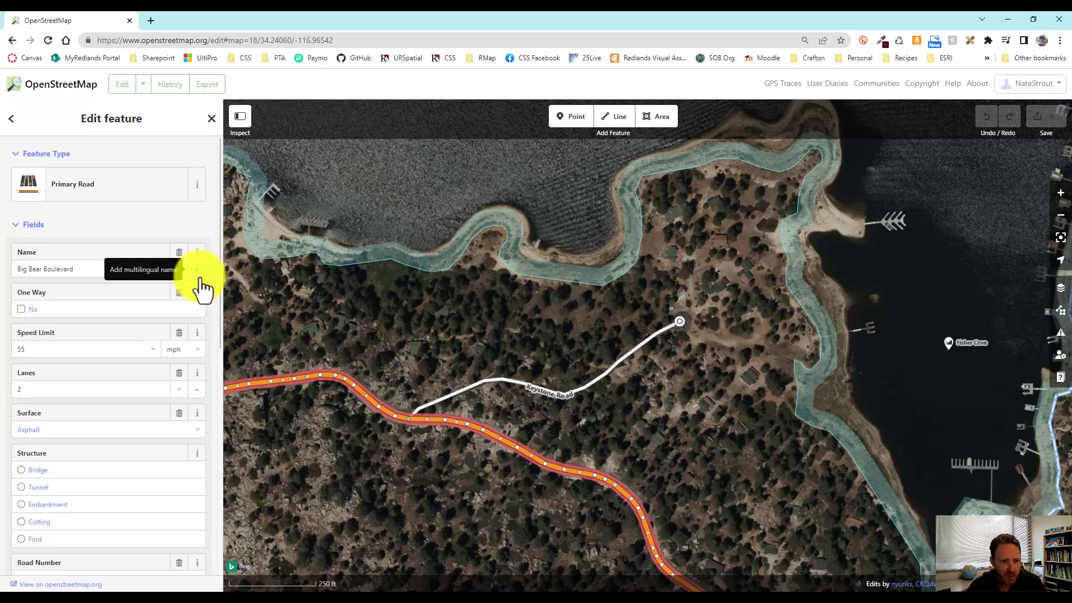
{"action": "left_click_drag", "start_coordinate": [220, 237], "coordinate": [217, 209]}
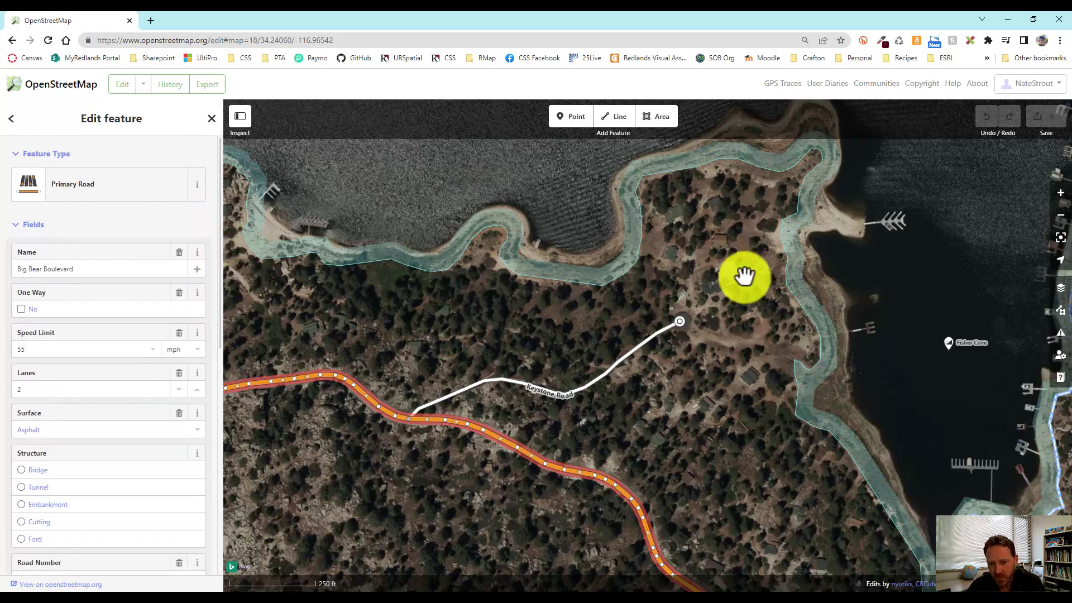
Step: Reselect Keystone Road and review its attribute fields down to Allowed Access
{"action": "left_click", "coordinate": [550, 392]}
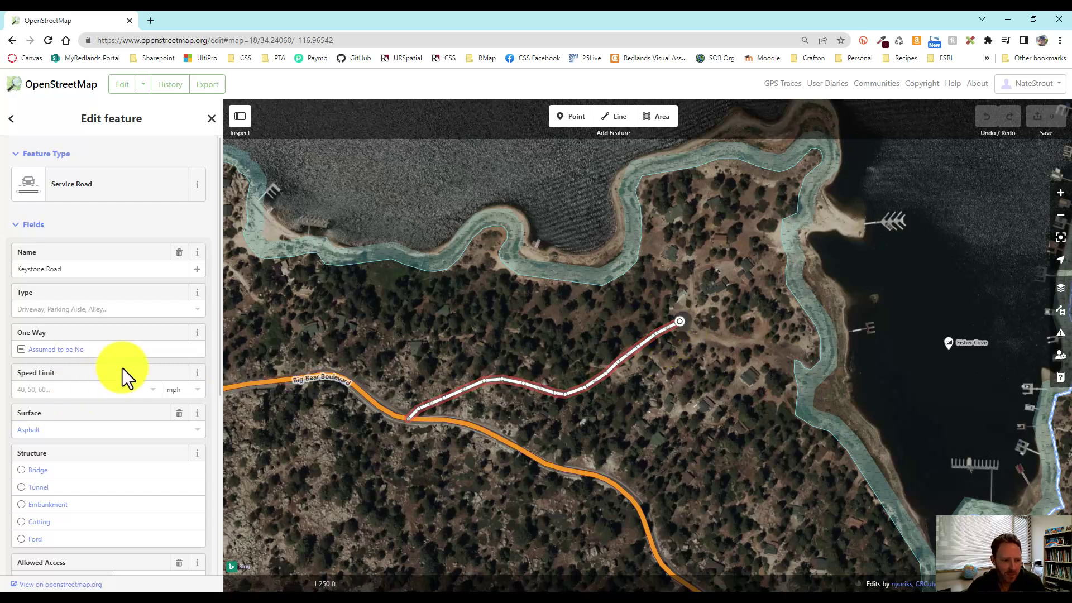
{"action": "scroll", "coordinate": [123, 377], "scroll_direction": "down", "scroll_amount": 1}
{"action": "scroll", "coordinate": [123, 377], "scroll_direction": "down", "scroll_amount": 1}
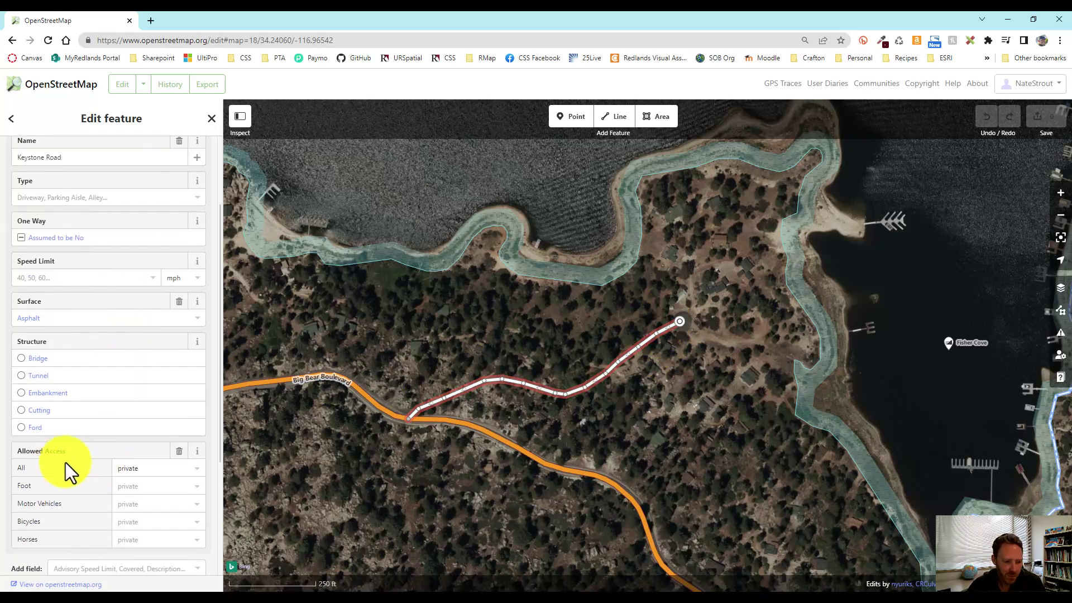
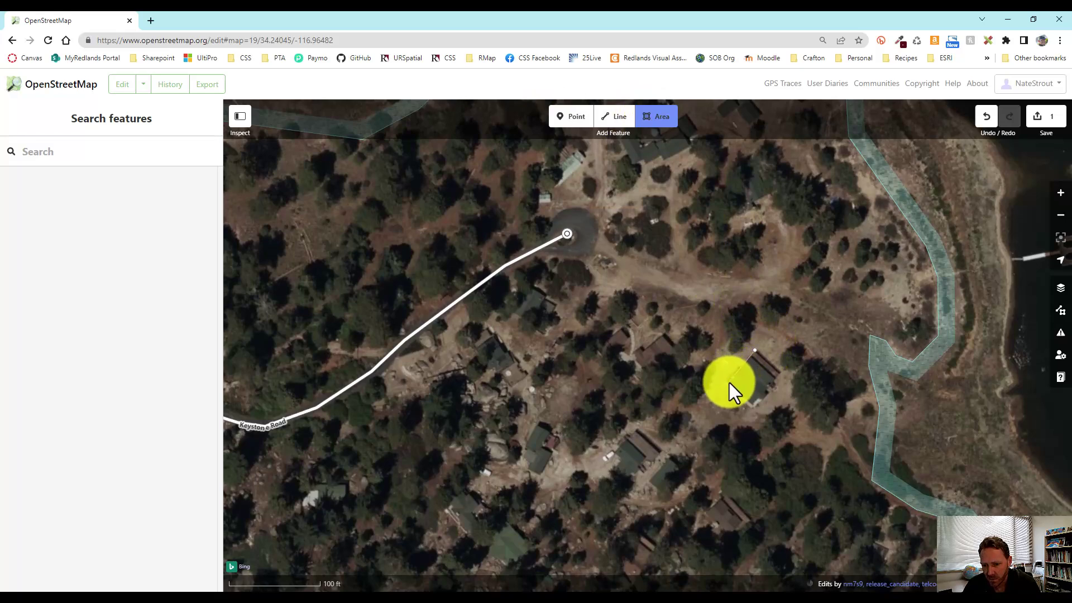
Step: Finish outlining the building southeast of Keystone Road's turnaround as an area and classify it as a Cabin
{"action": "left_click", "coordinate": [753, 405]}
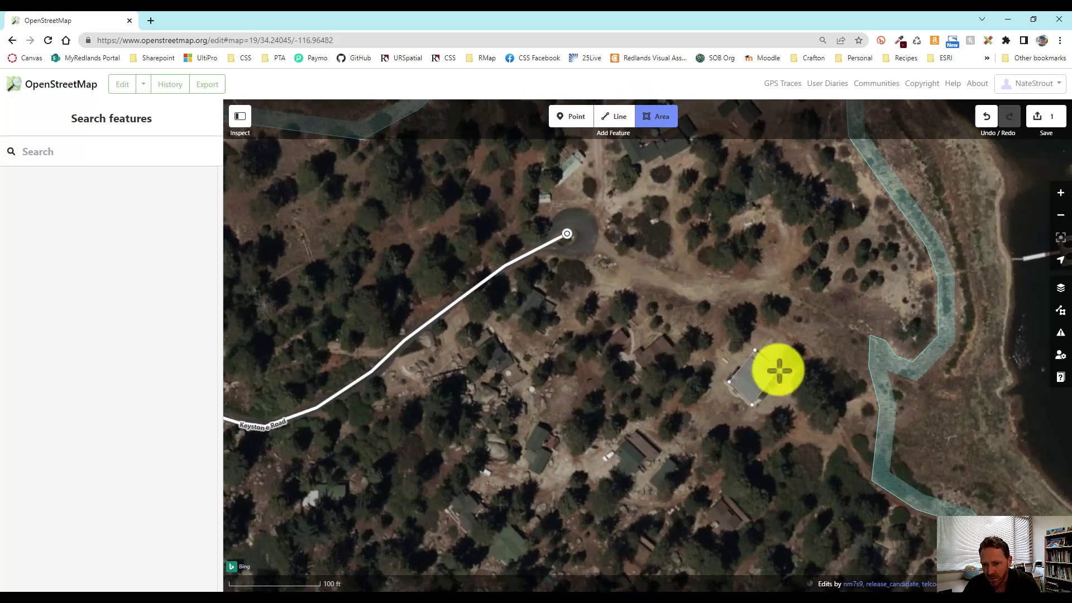
{"action": "double_click", "coordinate": [780, 370]}
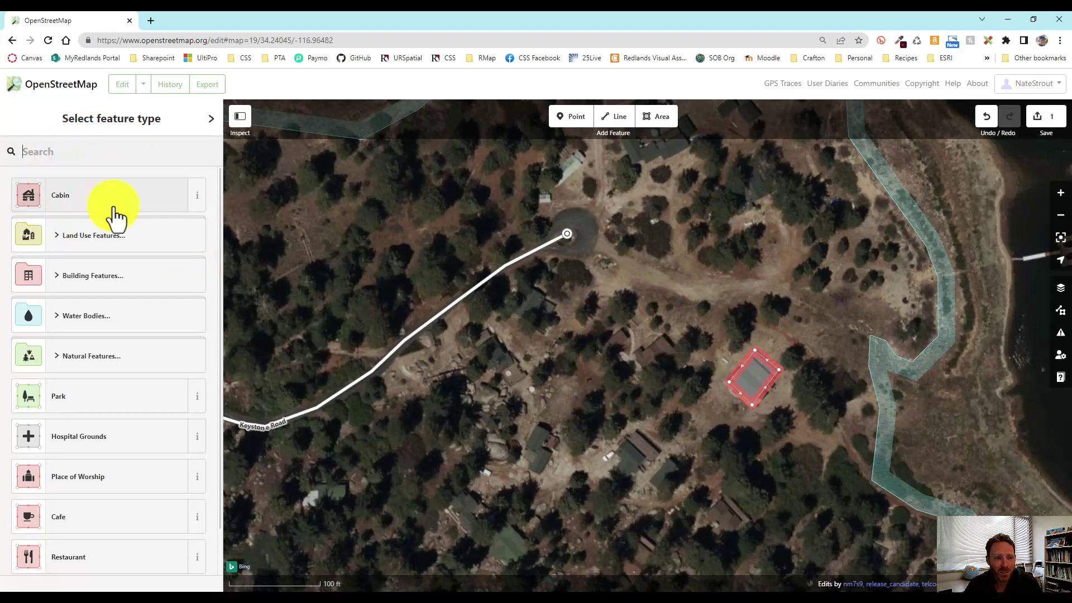
{"action": "left_click", "coordinate": [63, 203]}
{"action": "left_click", "coordinate": [50, 165]}
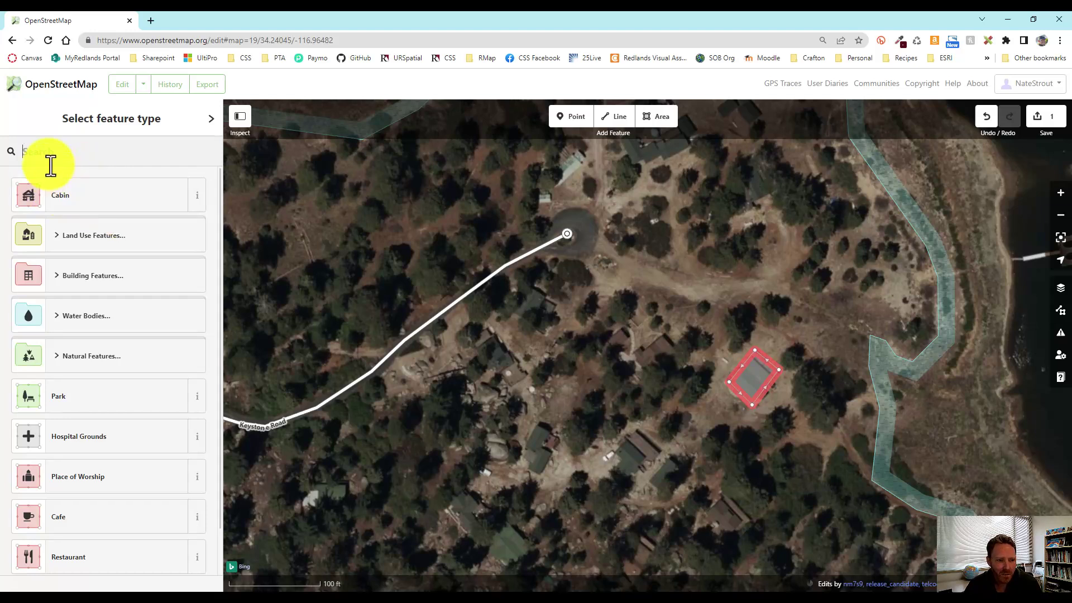
{"action": "type", "text": "cabin"}
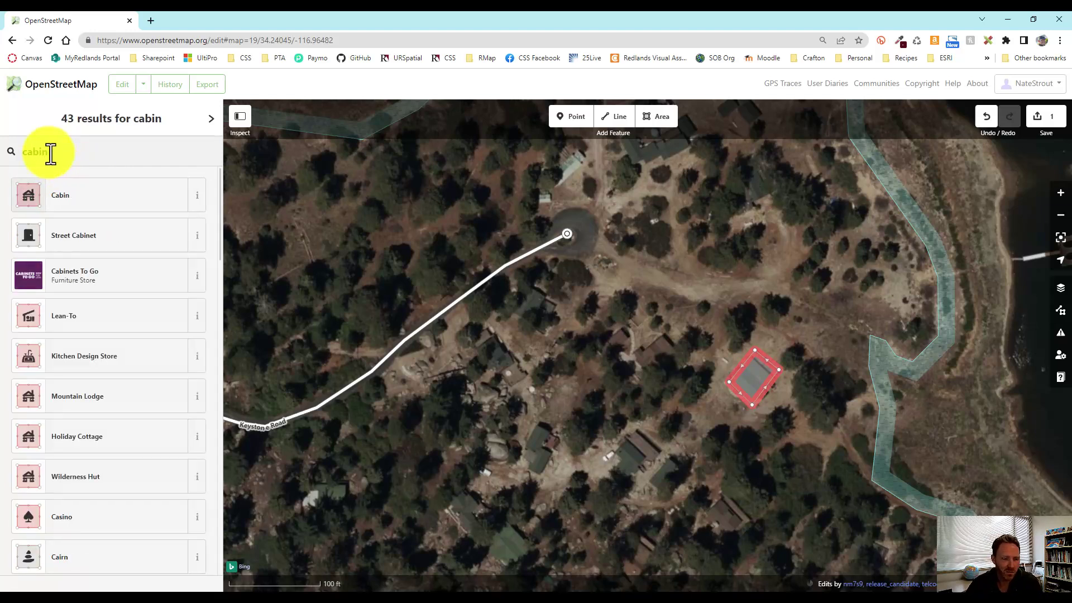
{"action": "left_click", "coordinate": [199, 201]}
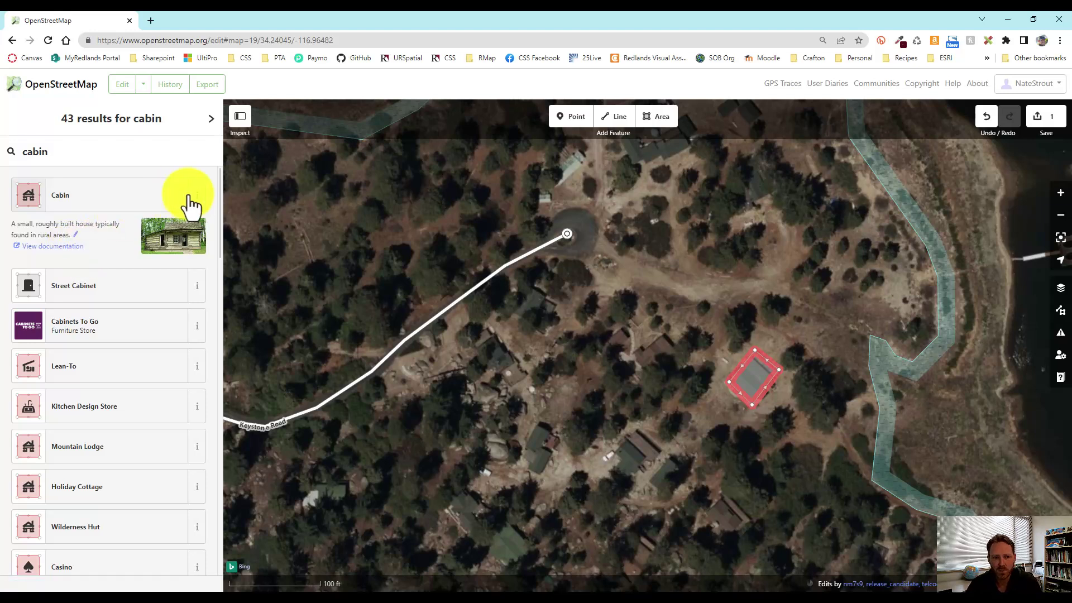
{"action": "left_click", "coordinate": [45, 206]}
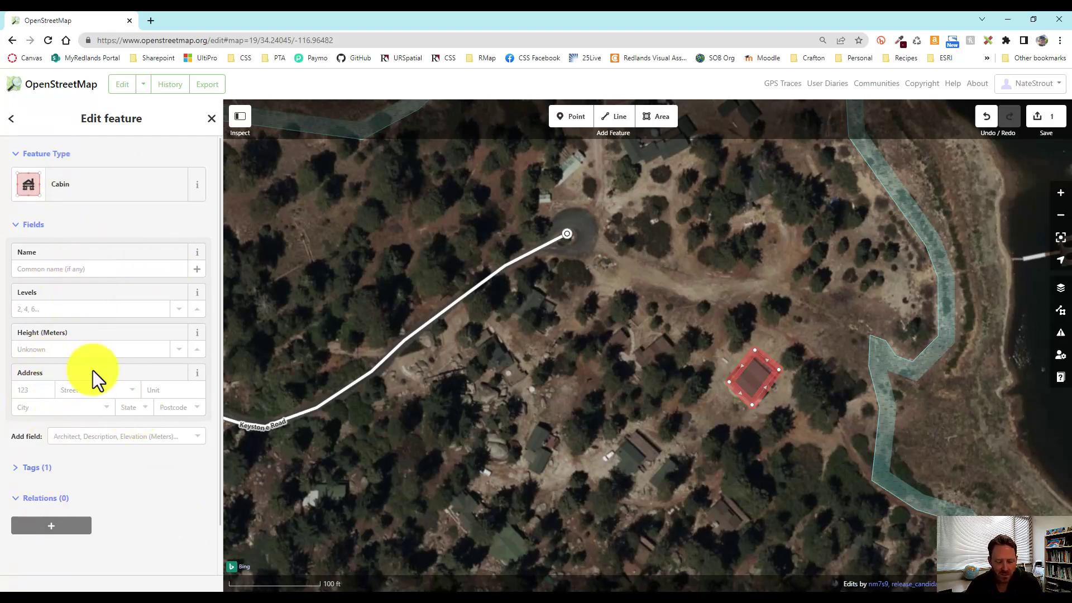
Step: Expand and review the tags of the newly drawn cabin
{"action": "left_click", "coordinate": [37, 468]}
{"action": "scroll", "coordinate": [112, 480], "scroll_direction": "down", "scroll_amount": 1}
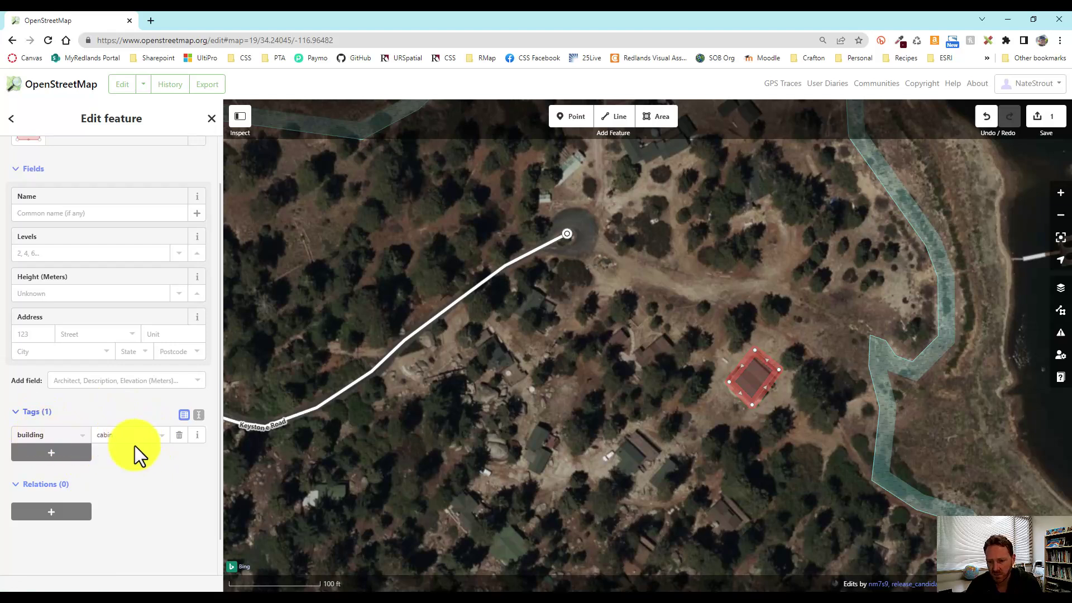
{"action": "scroll", "coordinate": [187, 416], "scroll_direction": "up", "scroll_amount": 1}
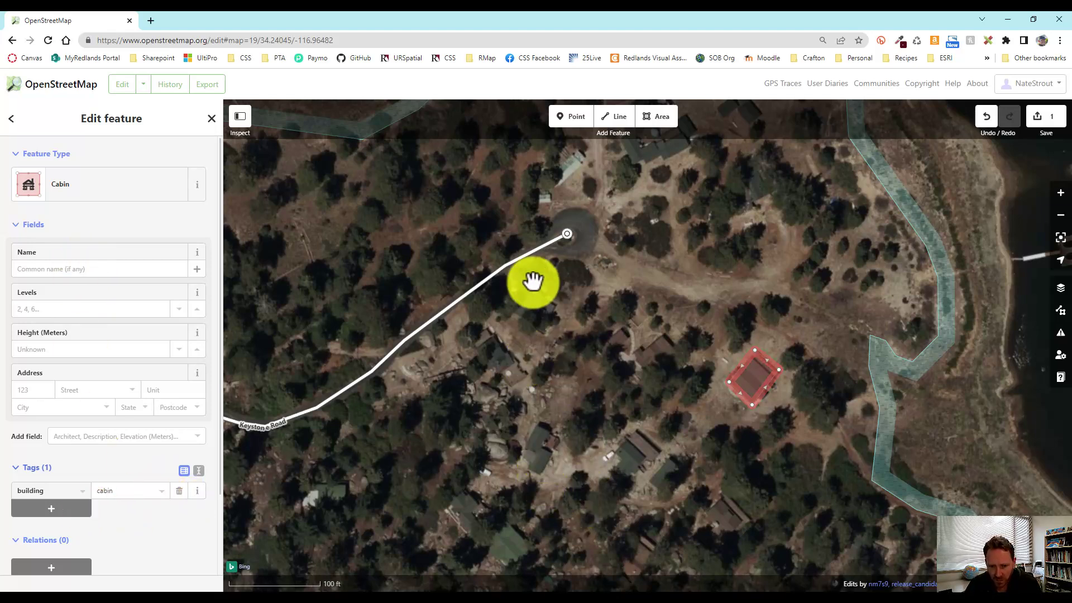
Step: Trace the footprint of the notched building southwest of the first cabin as a new area
{"action": "left_click", "coordinate": [656, 116]}
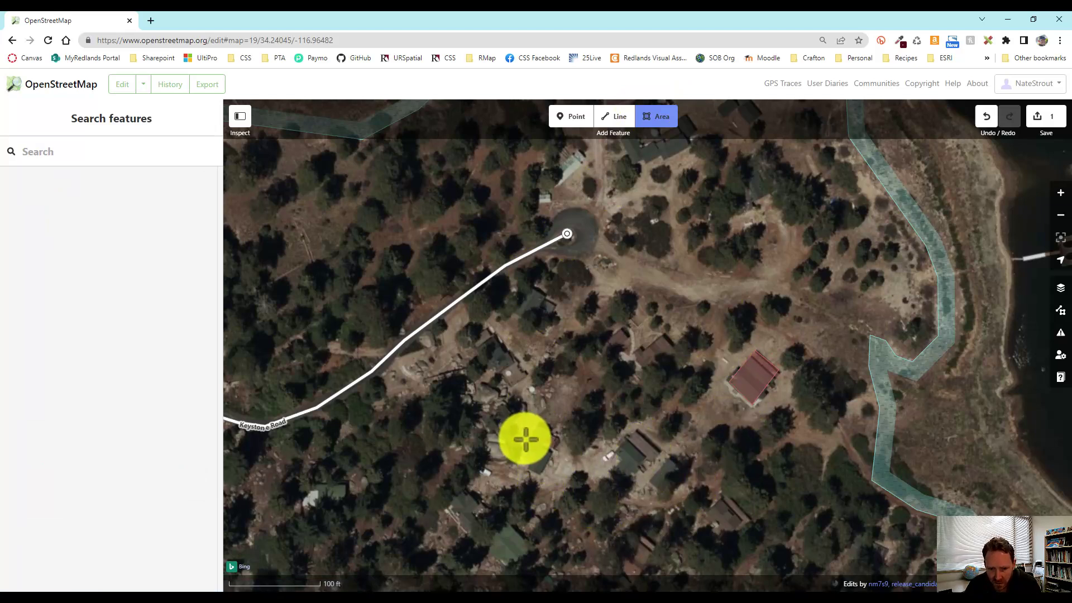
{"action": "left_click", "coordinate": [637, 430]}
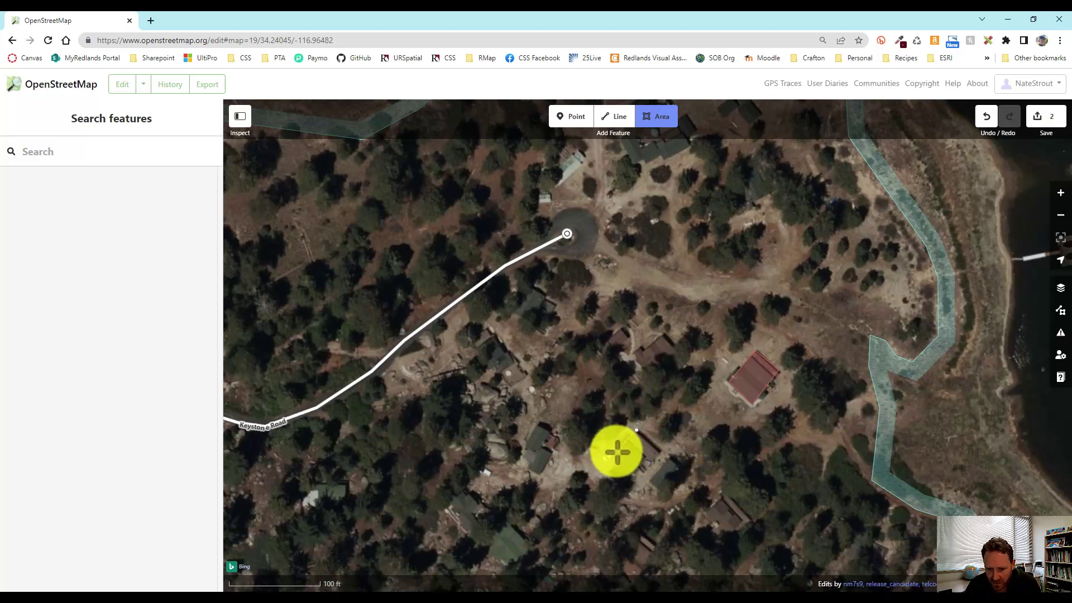
{"action": "left_click", "coordinate": [617, 451]}
{"action": "left_click", "coordinate": [627, 481]}
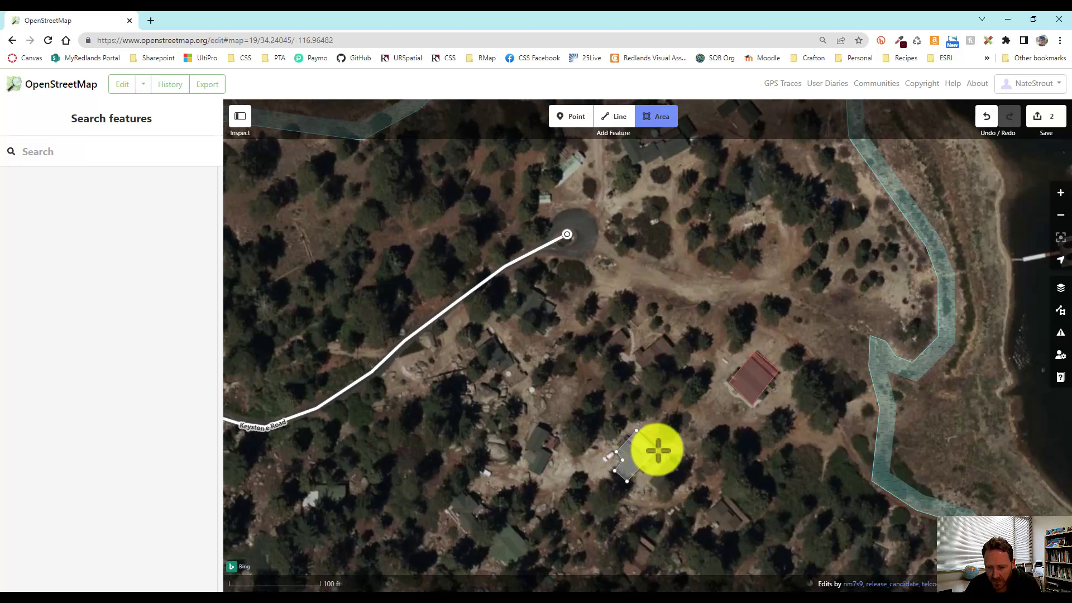
{"action": "double_click", "coordinate": [658, 450]}
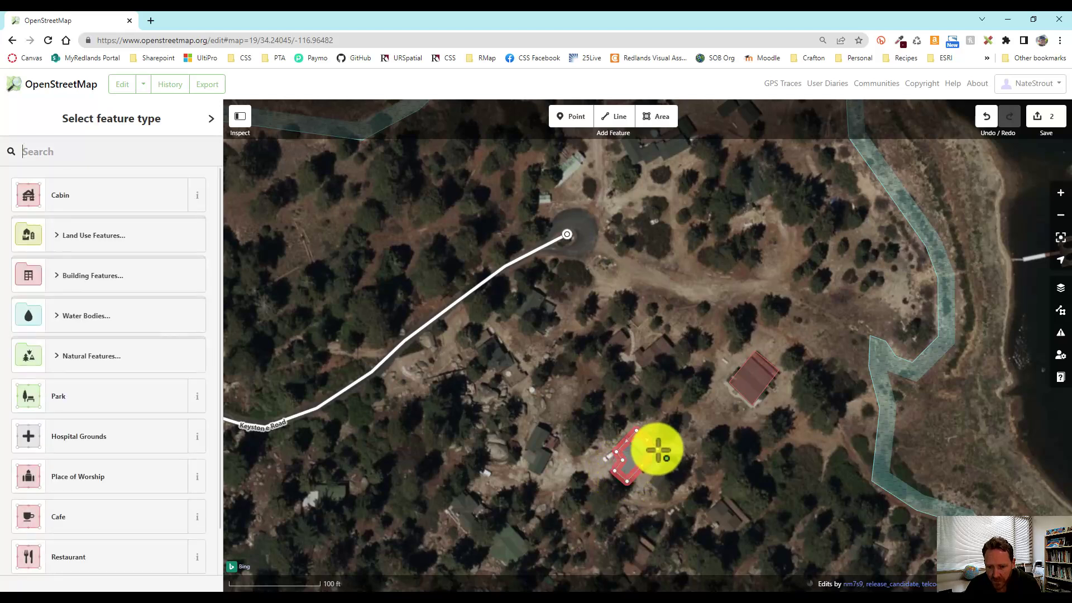
Step: Classify the second building outline as a Cabin and square its corners
{"action": "left_click", "coordinate": [84, 194]}
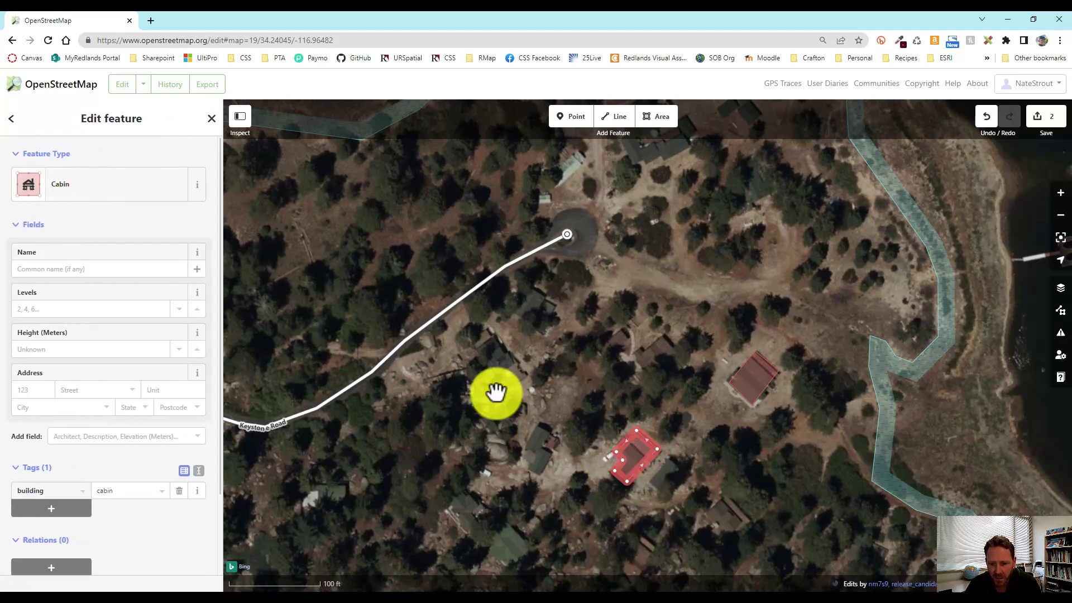
{"action": "right_click", "coordinate": [657, 463]}
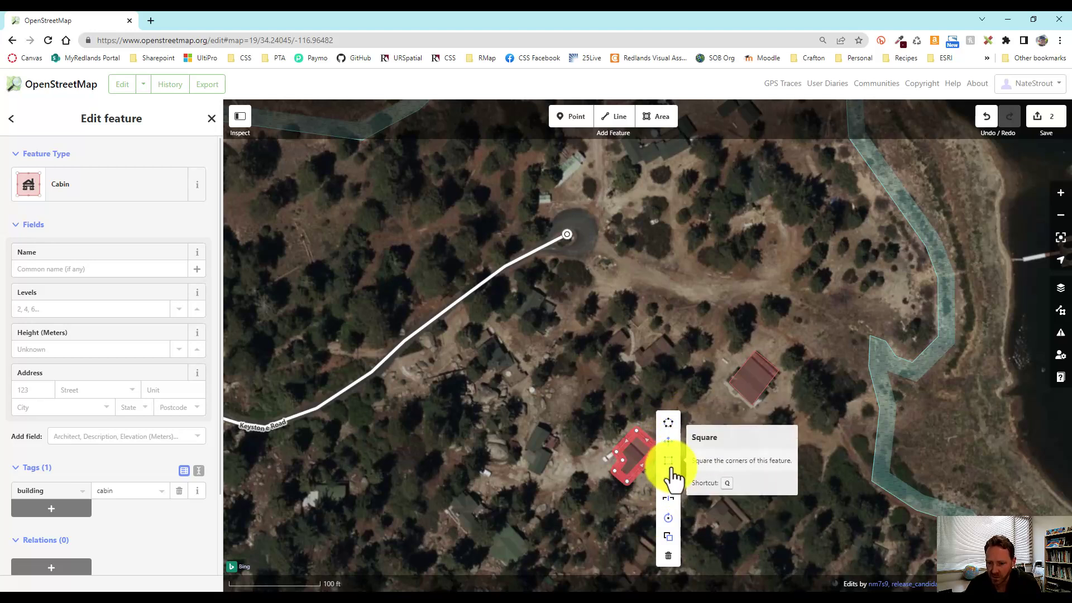
{"action": "left_click", "coordinate": [669, 460]}
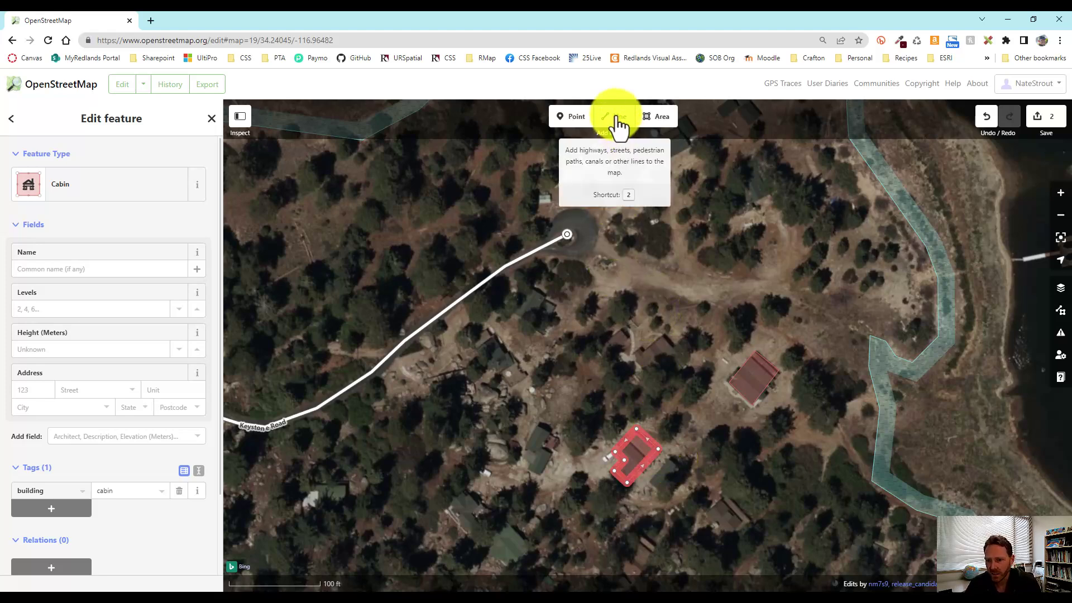
Step: Trace a line along the unmapped road branching west from Keystone Road, through the trees to the clearing near the lakeshore
{"action": "left_click_drag", "start_coordinate": [640, 263], "coordinate": [663, 387]}
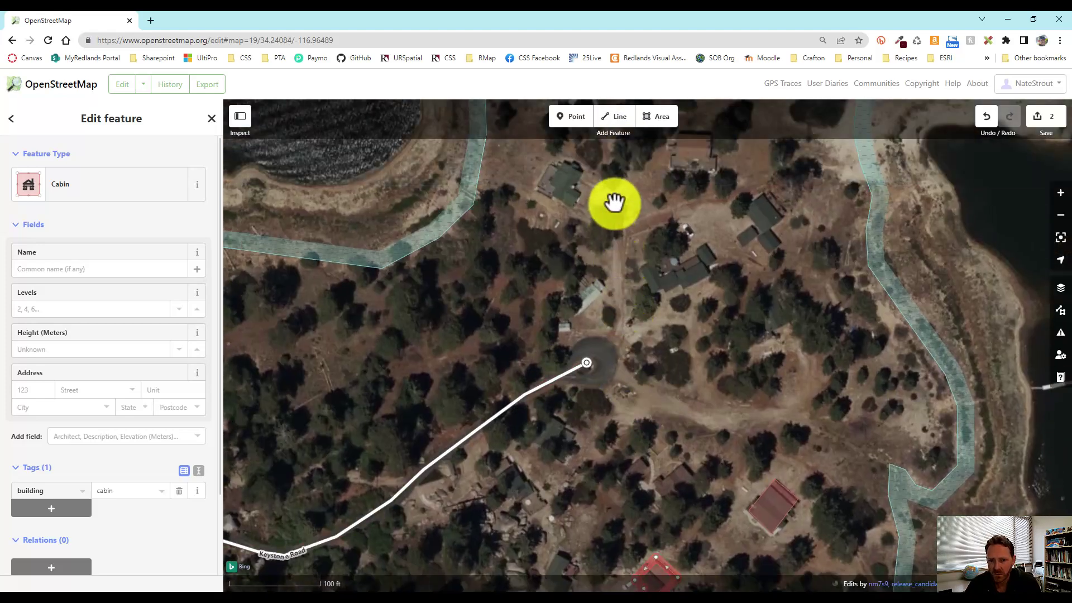
{"action": "left_click_drag", "start_coordinate": [508, 444], "coordinate": [776, 326]}
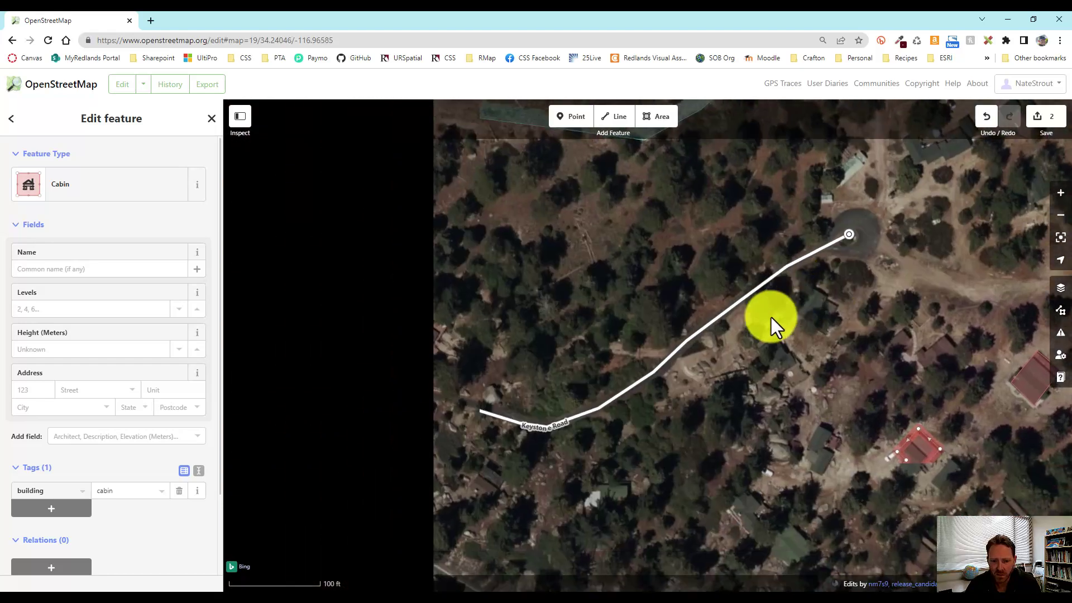
{"action": "left_click_drag", "start_coordinate": [545, 455], "coordinate": [744, 460]}
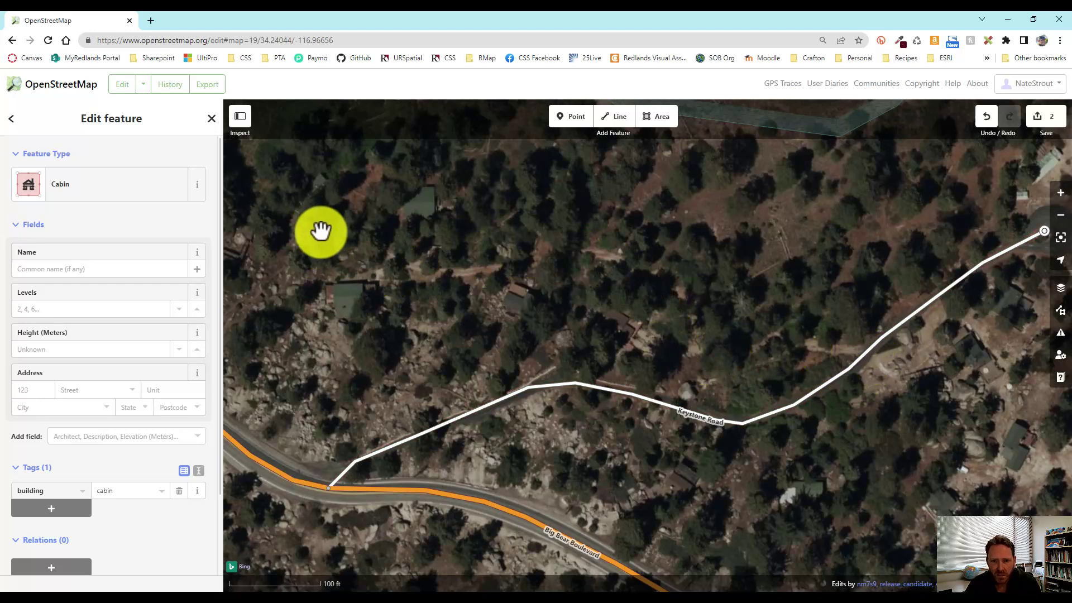
{"action": "left_click", "coordinate": [622, 126]}
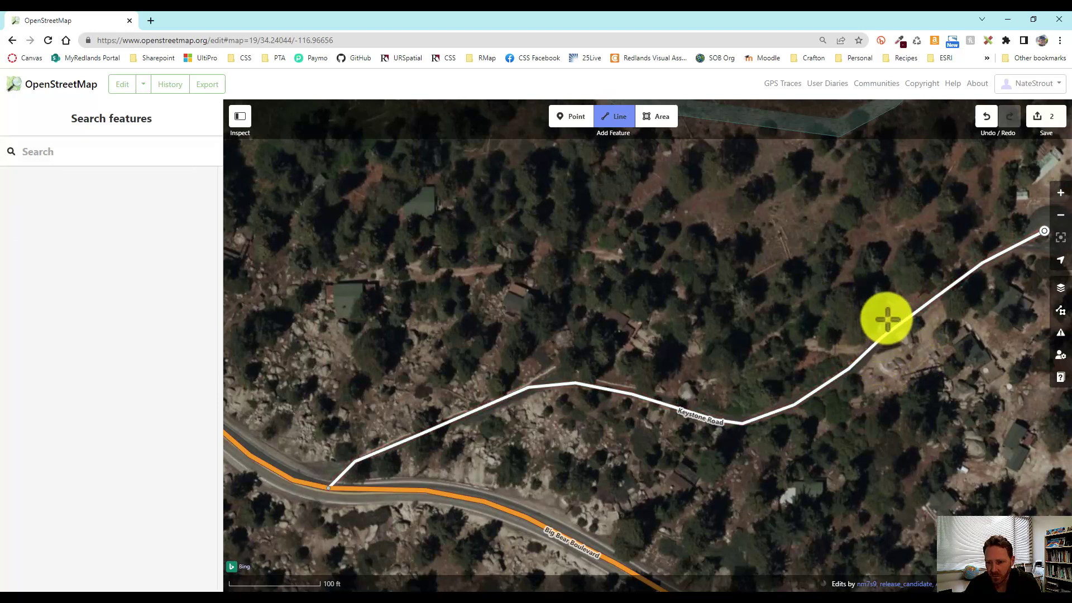
{"action": "left_click", "coordinate": [872, 349]}
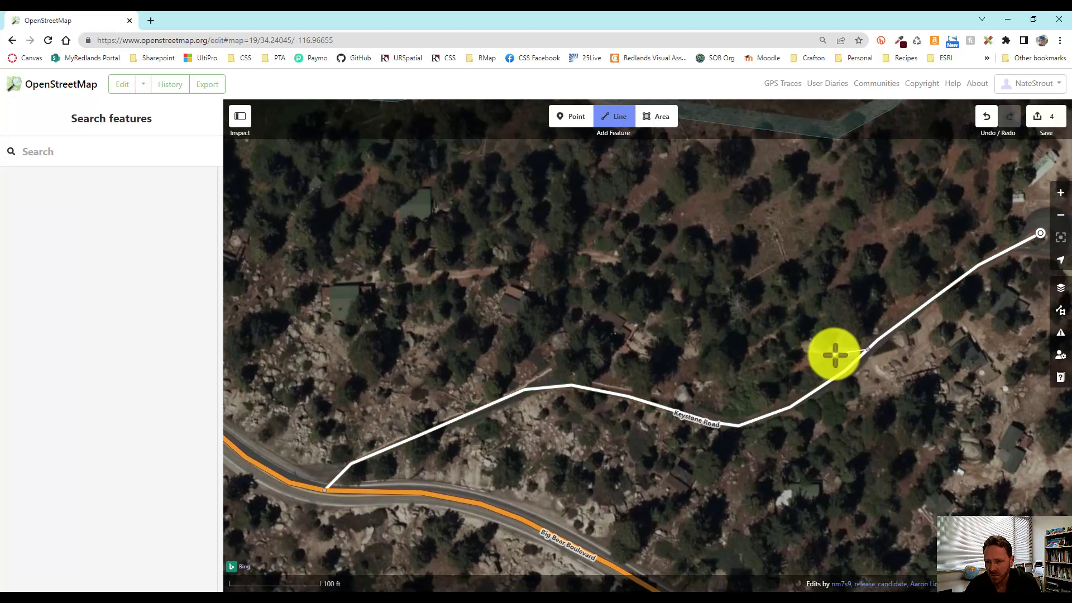
{"action": "left_click", "coordinate": [834, 354]}
{"action": "left_click", "coordinate": [793, 346]}
{"action": "left_click", "coordinate": [754, 337]}
{"action": "left_click", "coordinate": [709, 318]}
{"action": "left_click", "coordinate": [671, 290]}
{"action": "left_click", "coordinate": [626, 266]}
{"action": "left_click", "coordinate": [585, 254]}
{"action": "left_click", "coordinate": [538, 265]}
{"action": "left_click", "coordinate": [443, 277]}
{"action": "left_click_drag", "start_coordinate": [388, 276], "coordinate": [624, 330]}
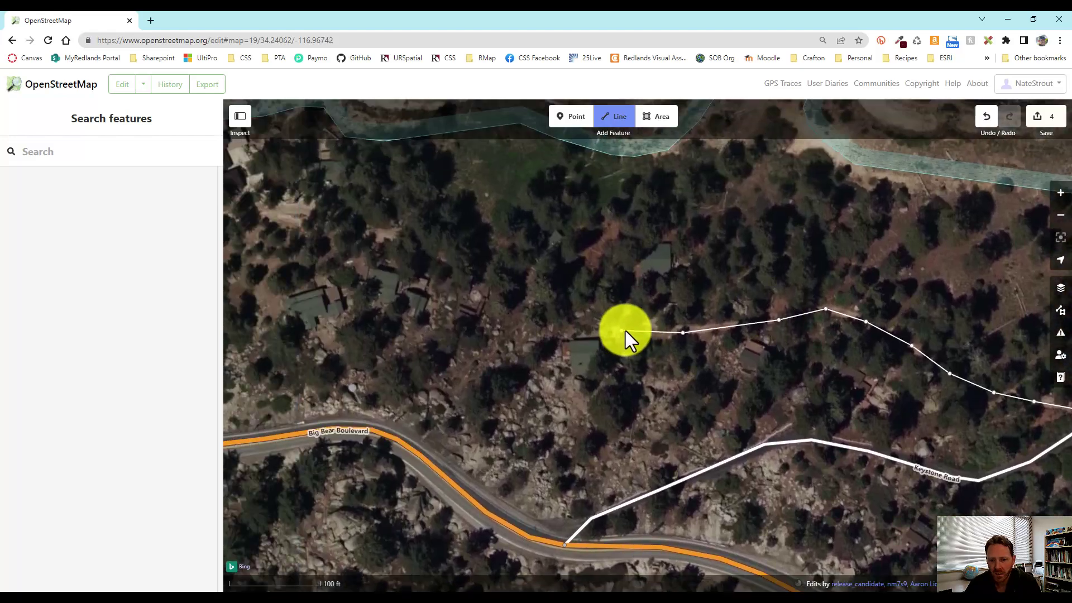
{"action": "left_click", "coordinate": [628, 323]}
{"action": "left_click", "coordinate": [581, 304]}
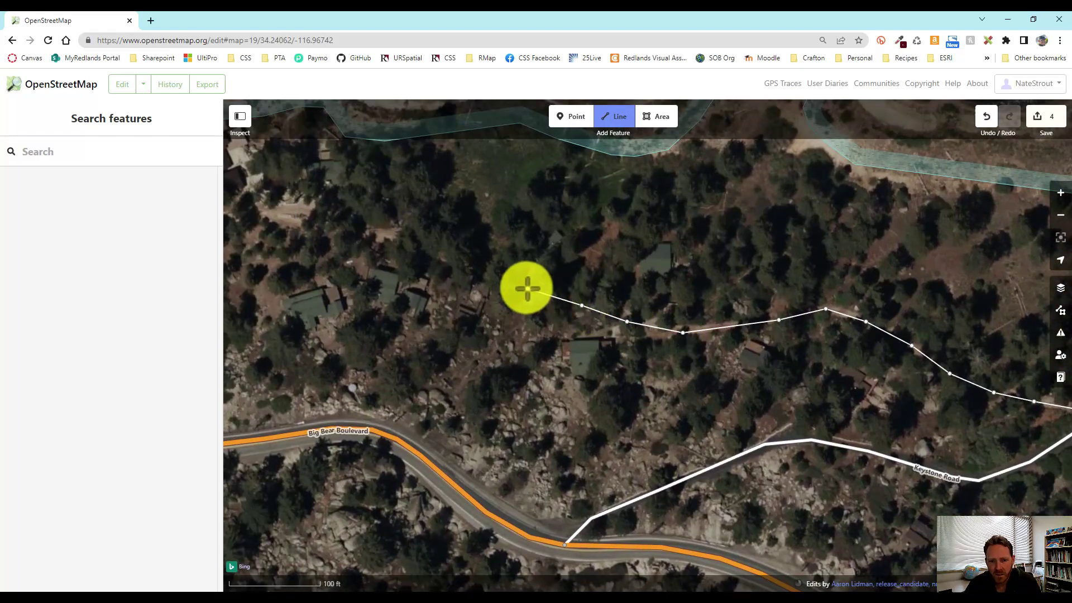
{"action": "left_click", "coordinate": [423, 243]}
{"action": "left_click", "coordinate": [348, 222]}
{"action": "left_click_drag", "start_coordinate": [348, 222], "coordinate": [534, 263]}
{"action": "left_click", "coordinate": [433, 272]}
{"action": "left_click_drag", "start_coordinate": [409, 275], "coordinate": [457, 336]}
{"action": "left_click", "coordinate": [467, 353]}
{"action": "left_click", "coordinate": [444, 346]}
{"action": "left_click", "coordinate": [409, 302]}
{"action": "left_click", "coordinate": [363, 256]}
{"action": "double_click", "coordinate": [330, 220]}
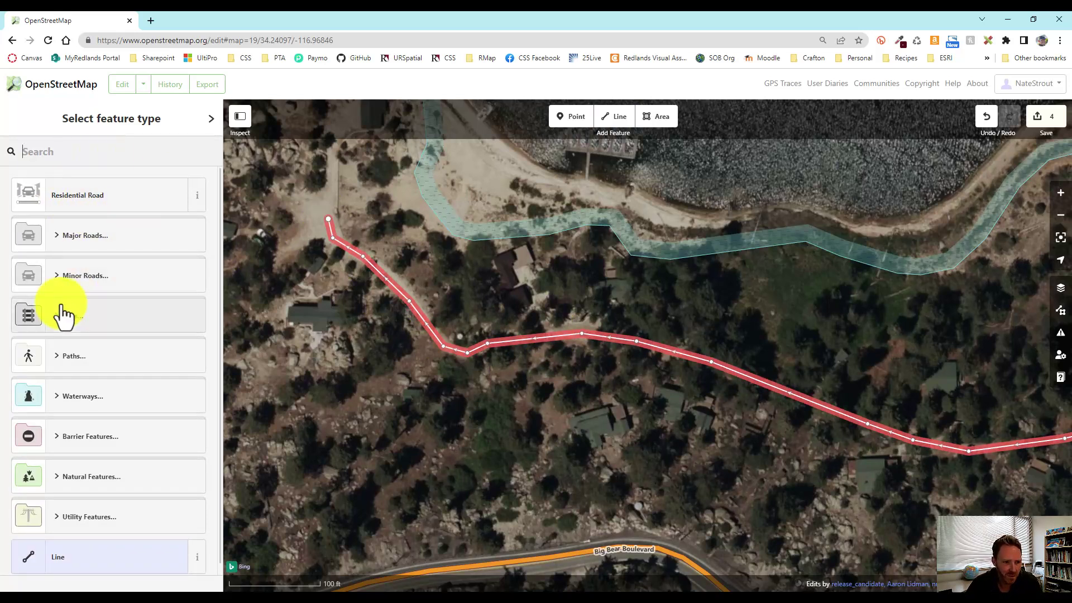
Step: Classify the traced line as a Service Road from the minor roads and name it Keystone Road
{"action": "left_click", "coordinate": [92, 282]}
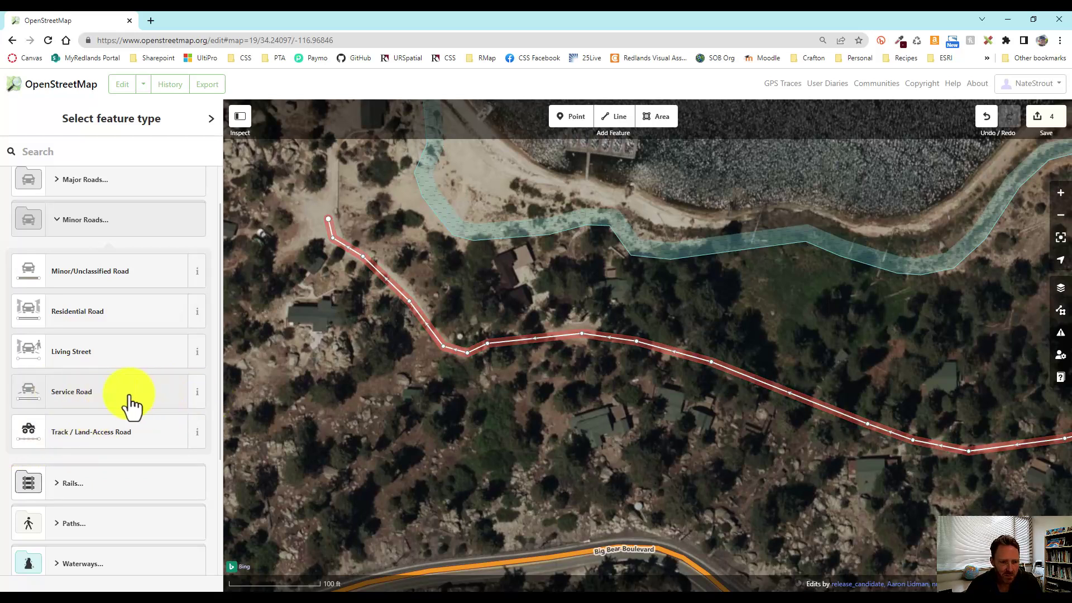
{"action": "left_click", "coordinate": [82, 394]}
{"action": "left_click_drag", "start_coordinate": [770, 459], "coordinate": [668, 477]}
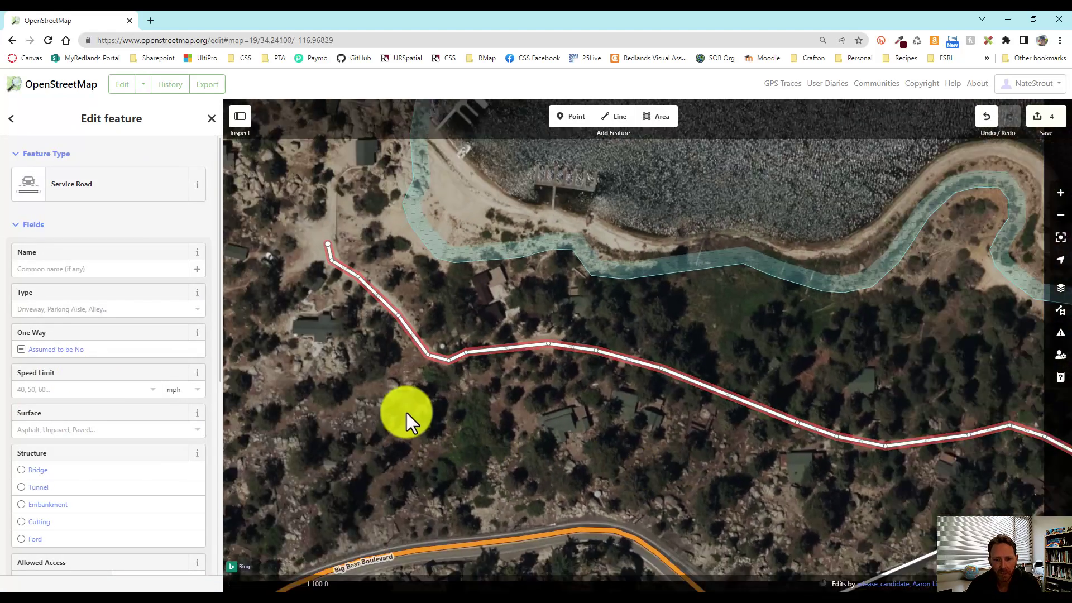
{"action": "left_click", "coordinate": [97, 270]}
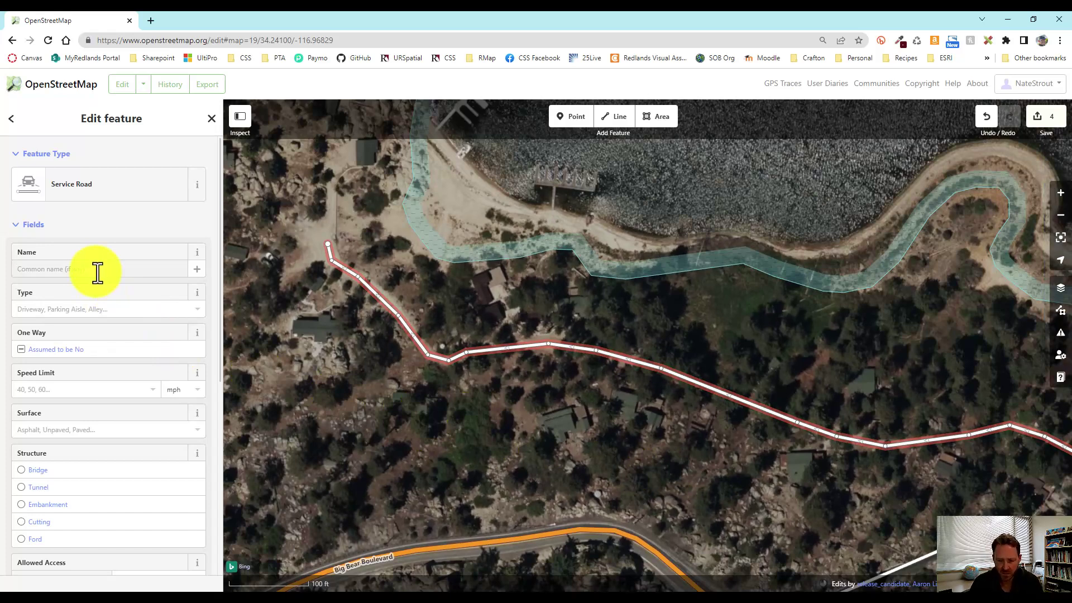
{"action": "left_click_drag", "start_coordinate": [718, 459], "coordinate": [712, 459]}
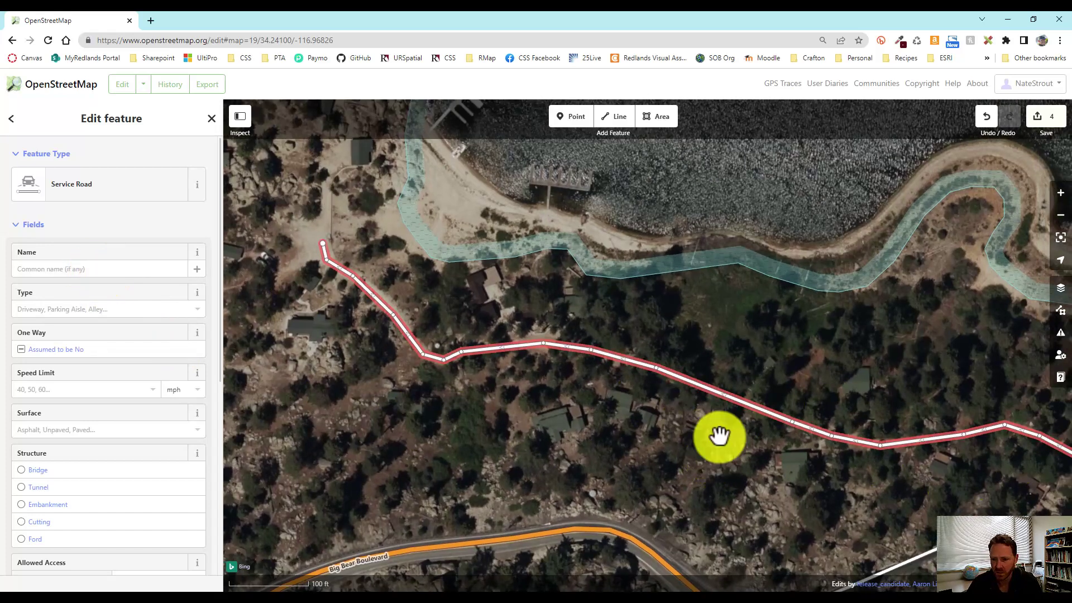
{"action": "left_click", "coordinate": [91, 267]}
{"action": "type", "text": "k"}
{"action": "type", "text": "eystone "}
{"action": "type", "text": "Road"}
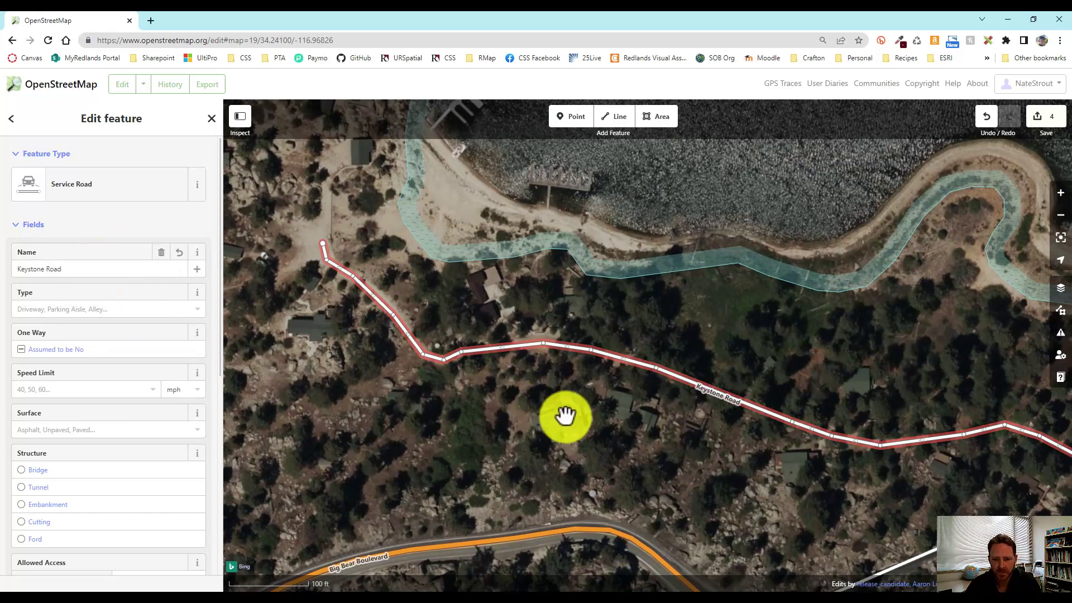
Step: Set the new service road's allowed access for All to private
{"action": "left_click_drag", "start_coordinate": [564, 418], "coordinate": [467, 367]}
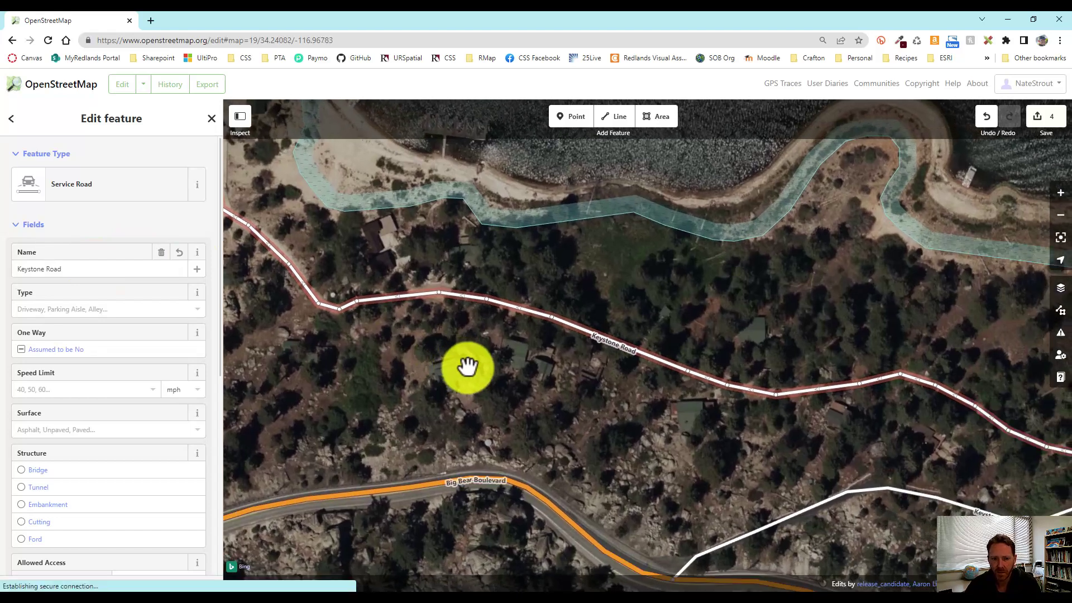
{"action": "scroll", "coordinate": [113, 494], "scroll_direction": "down", "scroll_amount": 3}
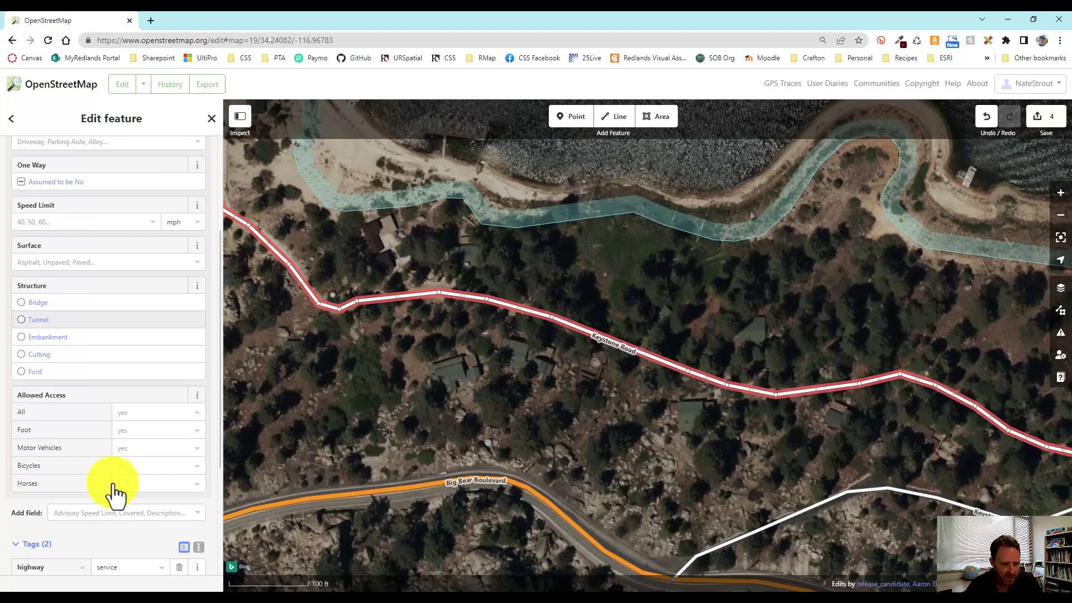
{"action": "left_click", "coordinate": [200, 412]}
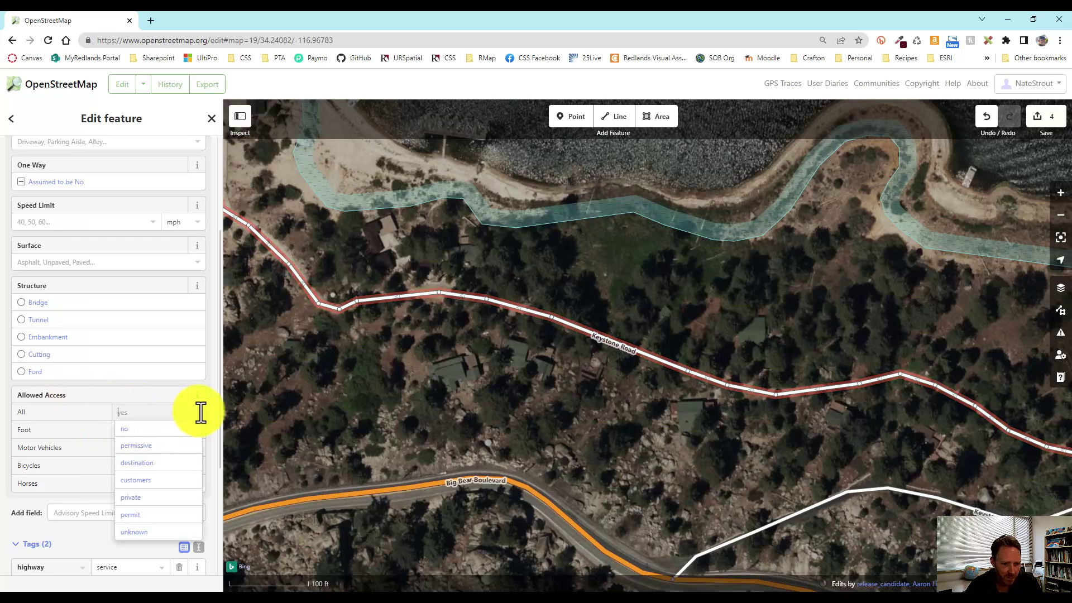
{"action": "left_click", "coordinate": [152, 498]}
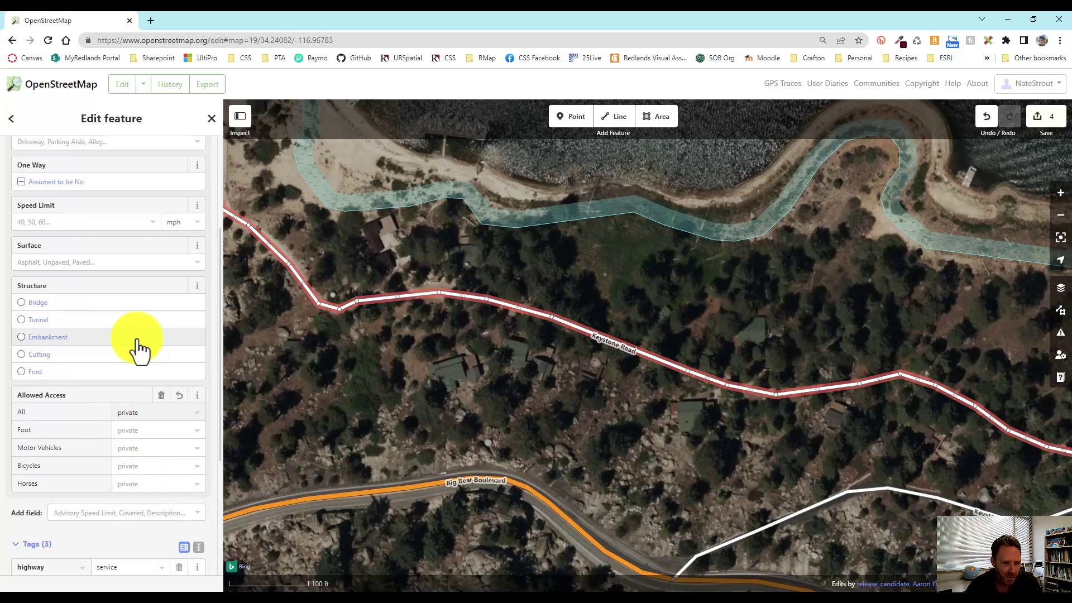
Step: Set the new private service road's surface to Dirt
{"action": "scroll", "coordinate": [139, 349], "scroll_direction": "down", "scroll_amount": 1}
{"action": "scroll", "coordinate": [138, 346], "scroll_direction": "down", "scroll_amount": 1}
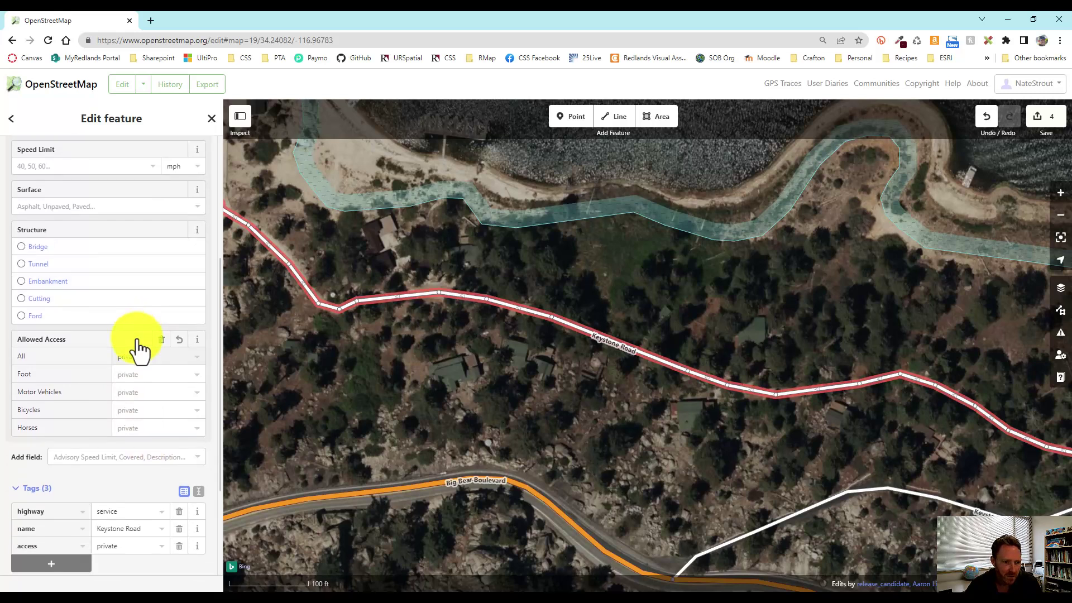
{"action": "left_click", "coordinate": [57, 205]}
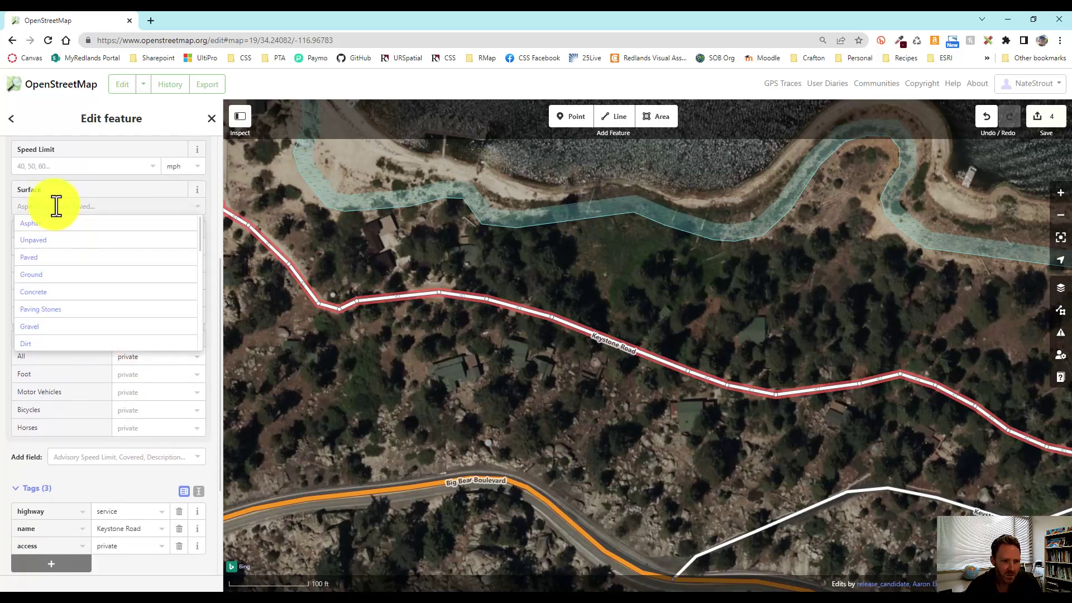
{"action": "left_click", "coordinate": [50, 345]}
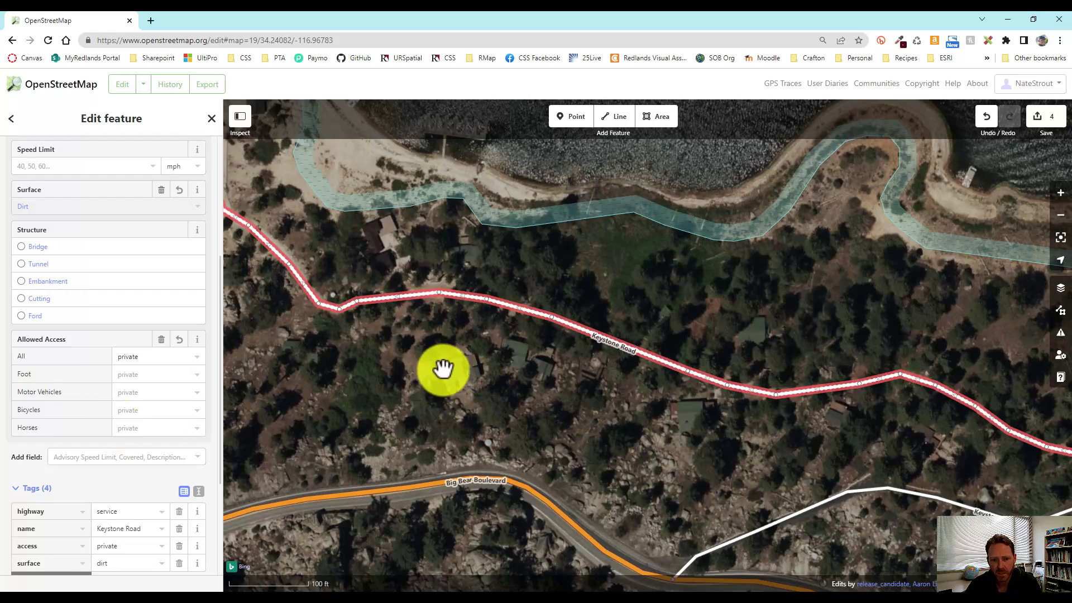
Step: Place a point feature in the water of the small bay north of the Keystone Road junction
{"action": "scroll", "coordinate": [490, 375], "scroll_direction": "right", "scroll_amount": 5}
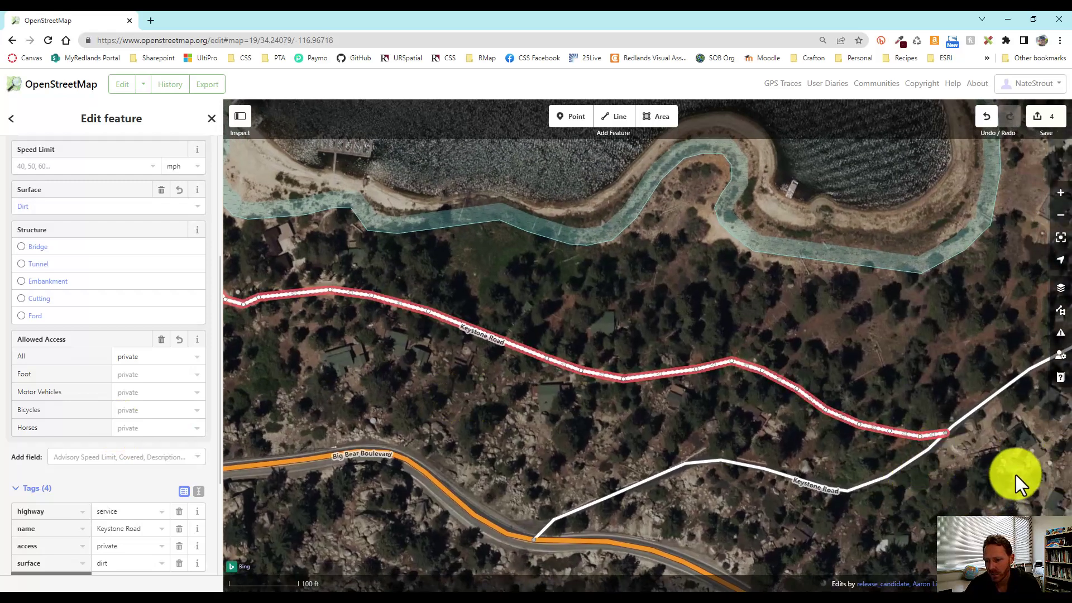
{"action": "left_click_drag", "start_coordinate": [1016, 474], "coordinate": [703, 492]}
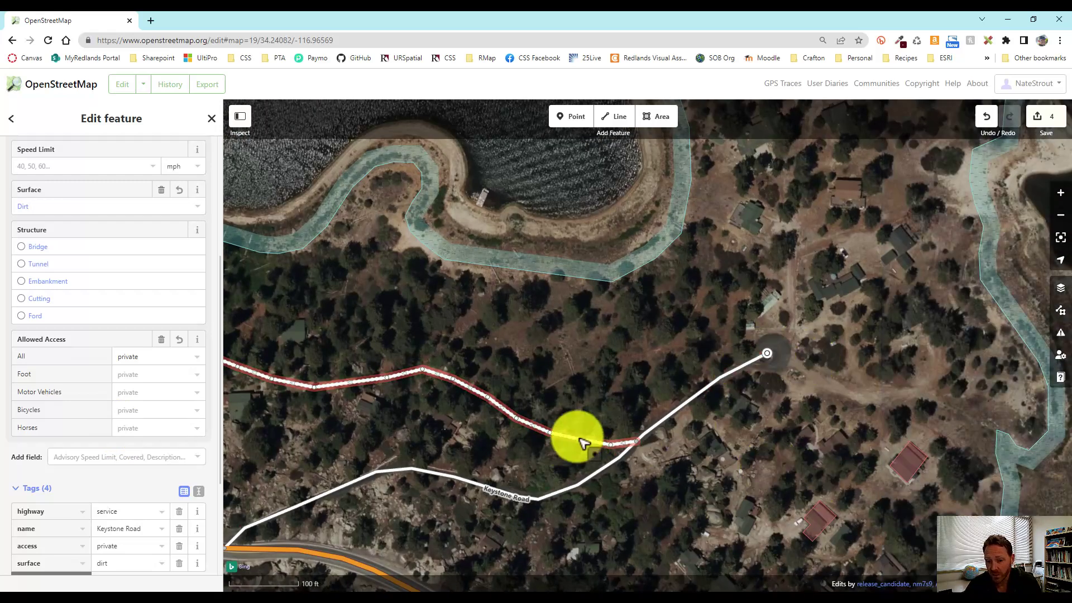
{"action": "left_click_drag", "start_coordinate": [909, 308], "coordinate": [713, 400]}
{"action": "scroll", "coordinate": [713, 399], "scroll_direction": "down", "scroll_amount": 5}
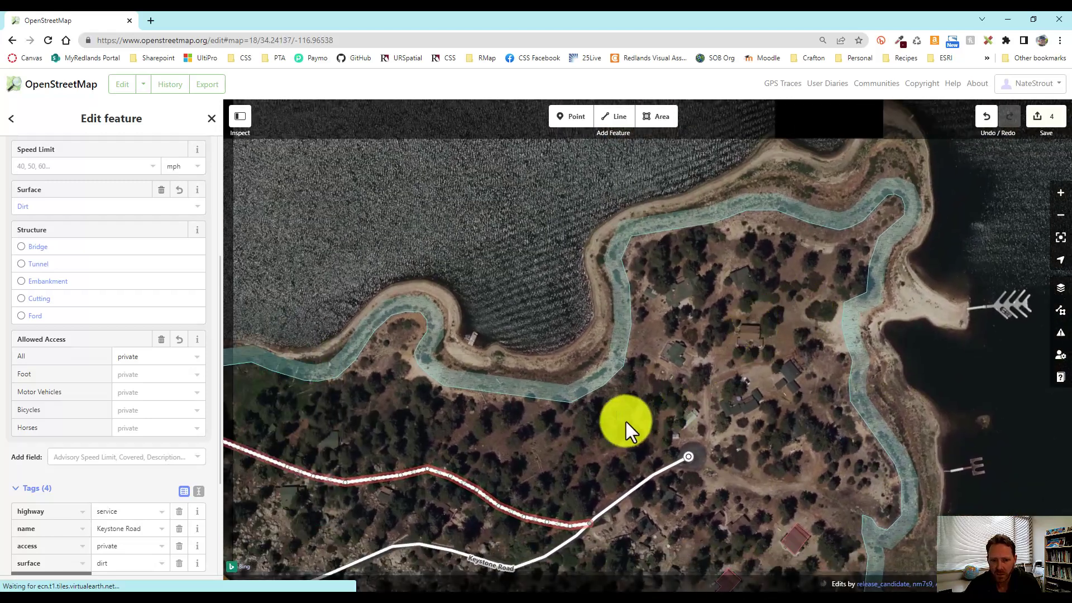
{"action": "left_click_drag", "start_coordinate": [625, 421], "coordinate": [689, 397]}
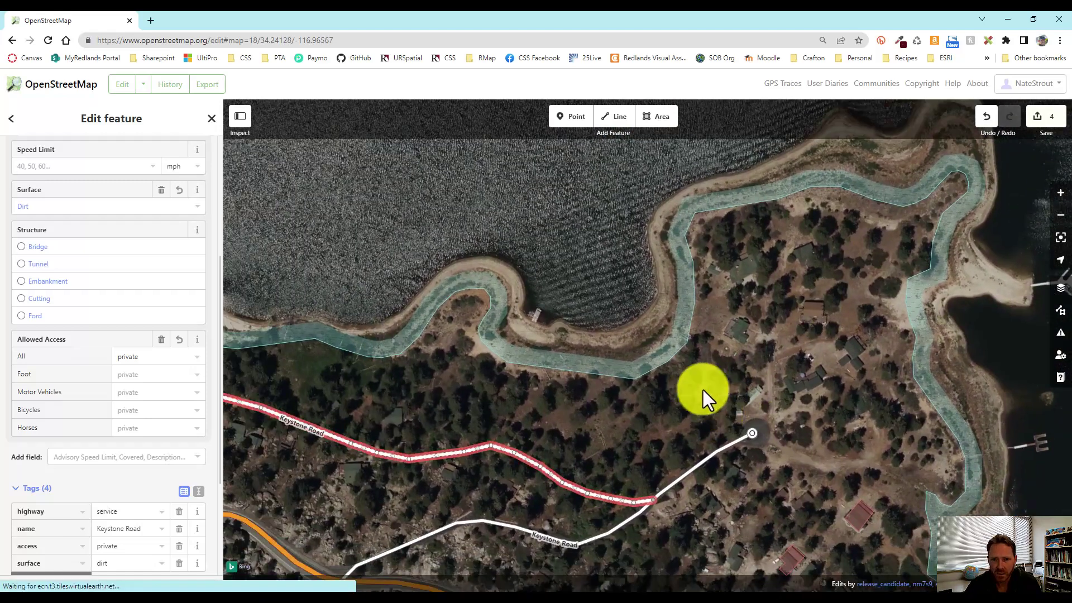
{"action": "left_click", "coordinate": [572, 117]}
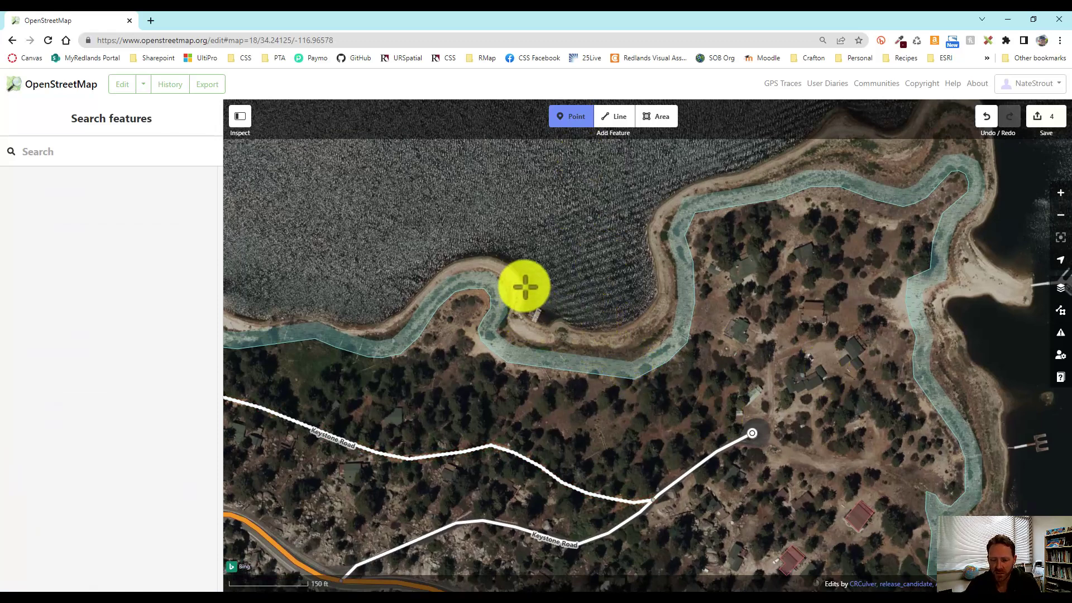
{"action": "left_click", "coordinate": [612, 323]}
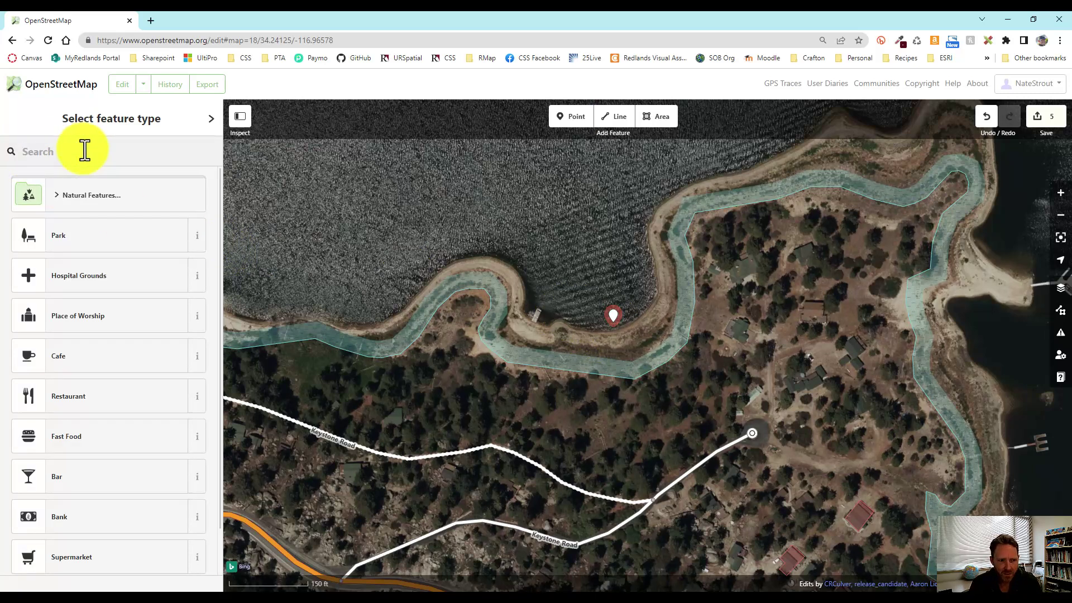
Step: Classify the new point as a Bay and name it Ski Beach
{"action": "type", "text": "bay"}
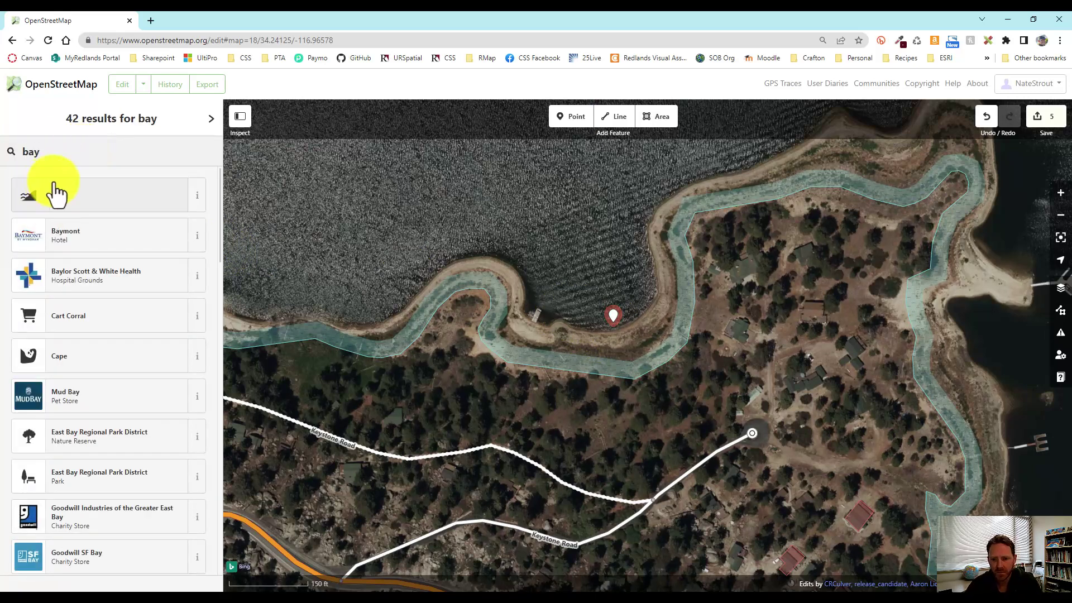
{"action": "left_click", "coordinate": [66, 204]}
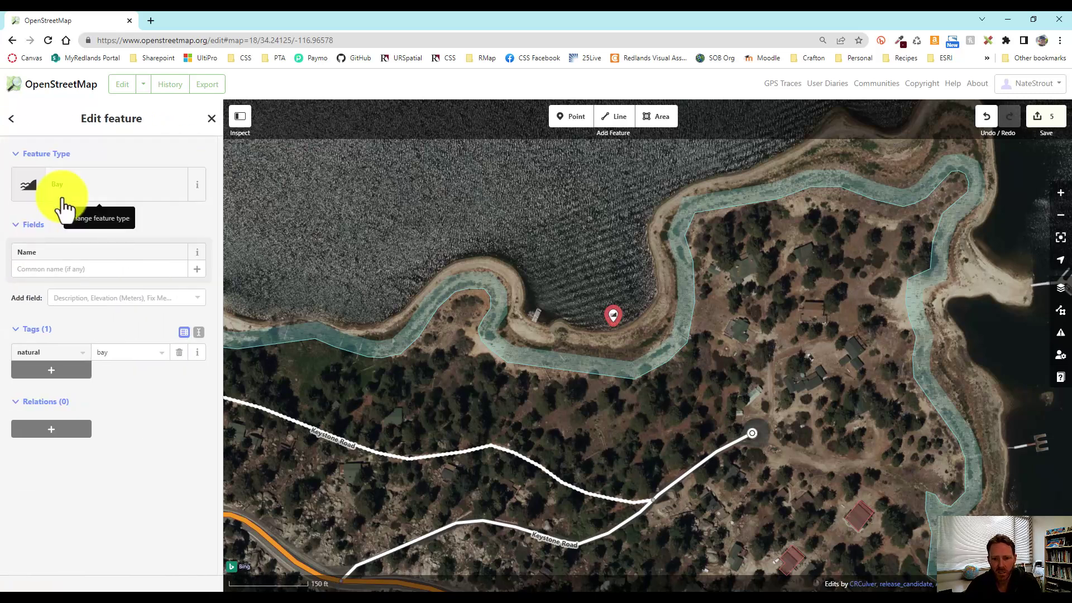
{"action": "type", "text": "Ski"}
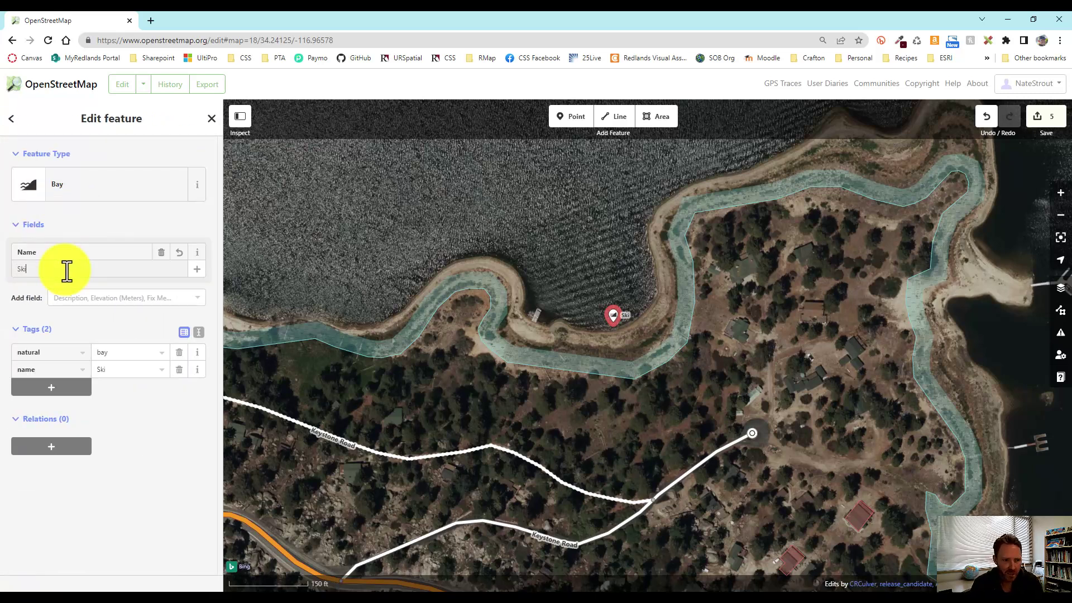
{"action": "type", "text": " Beach"}
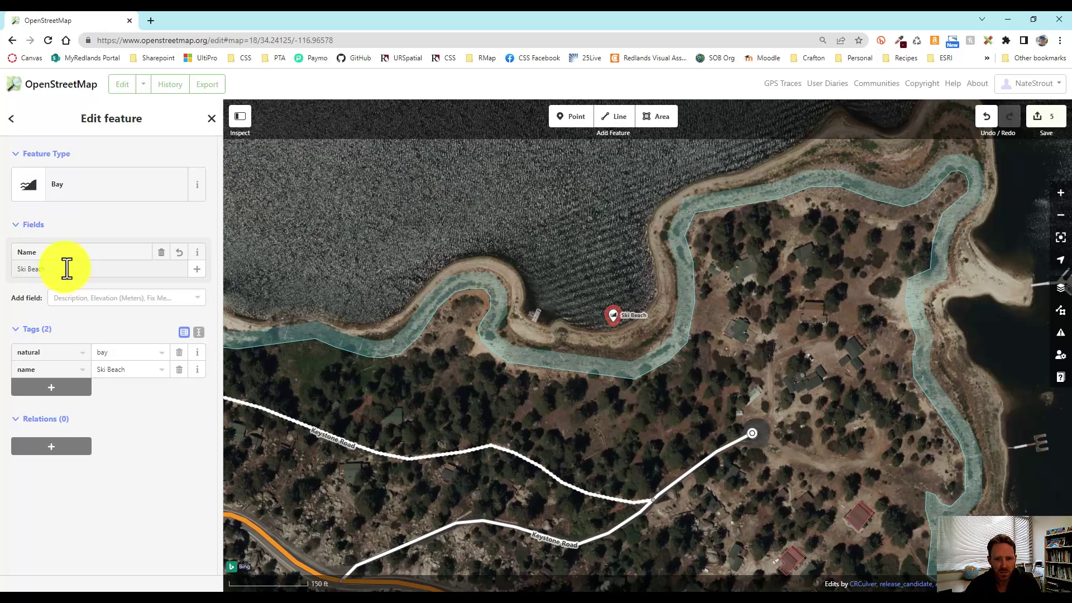
Step: Review the new road and bay, and upload the edits with the changeset comment "Some features along Big Bear Southwest Colony"
{"action": "scroll", "coordinate": [538, 270], "scroll_direction": "down", "scroll_amount": 2}
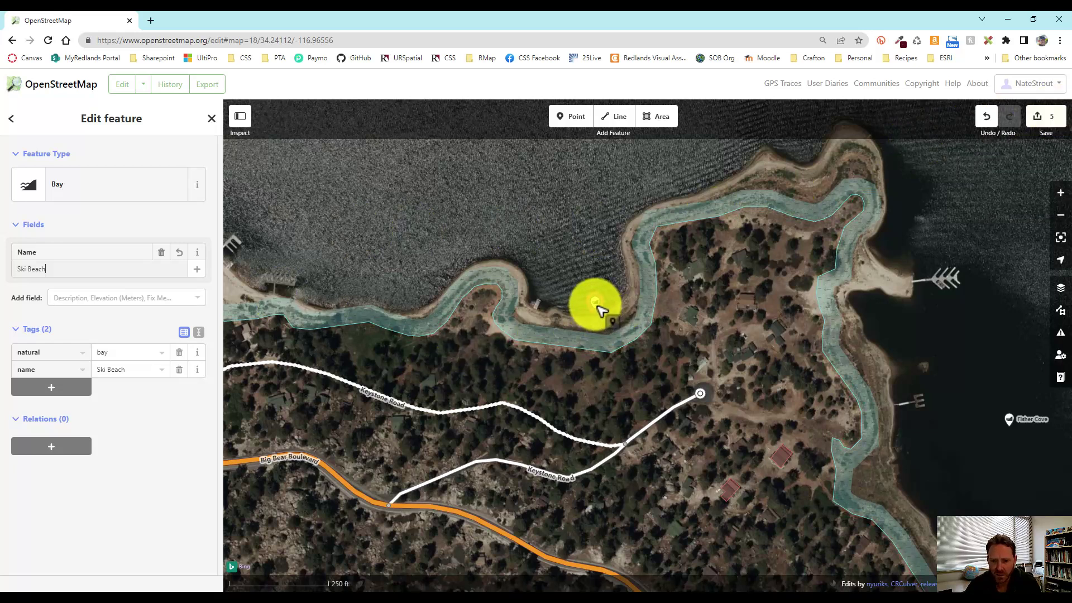
{"action": "left_click", "coordinate": [567, 436]}
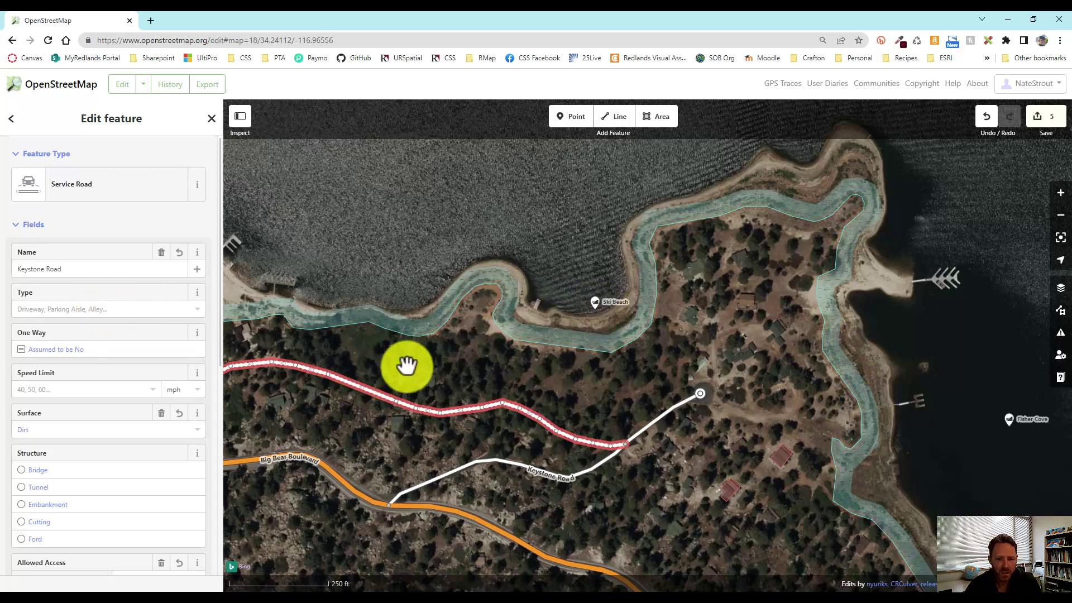
{"action": "left_click", "coordinate": [595, 303]}
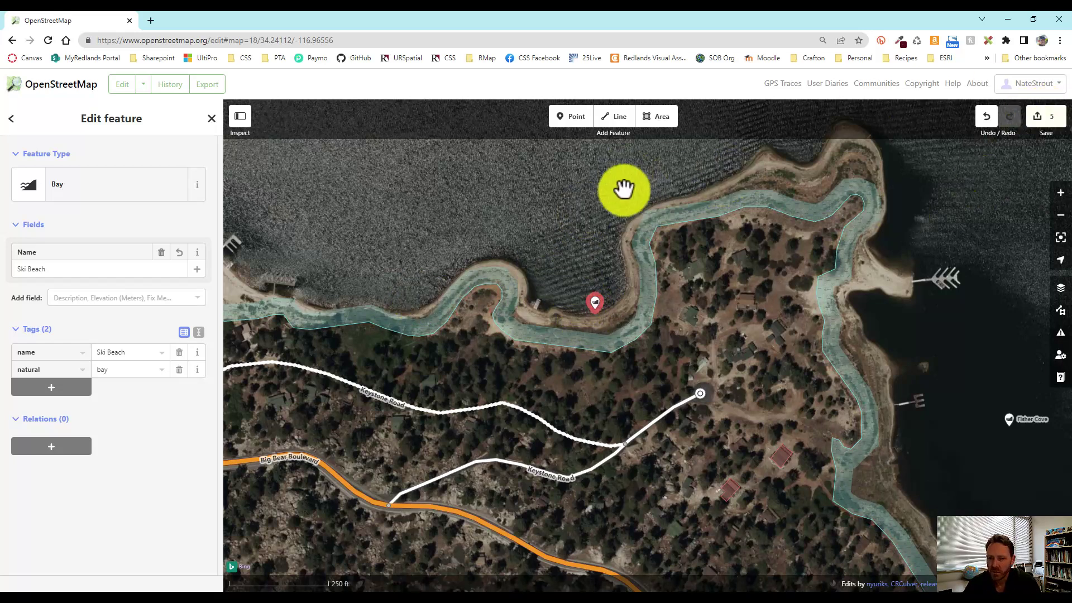
{"action": "left_click_drag", "start_coordinate": [766, 406], "coordinate": [782, 371]}
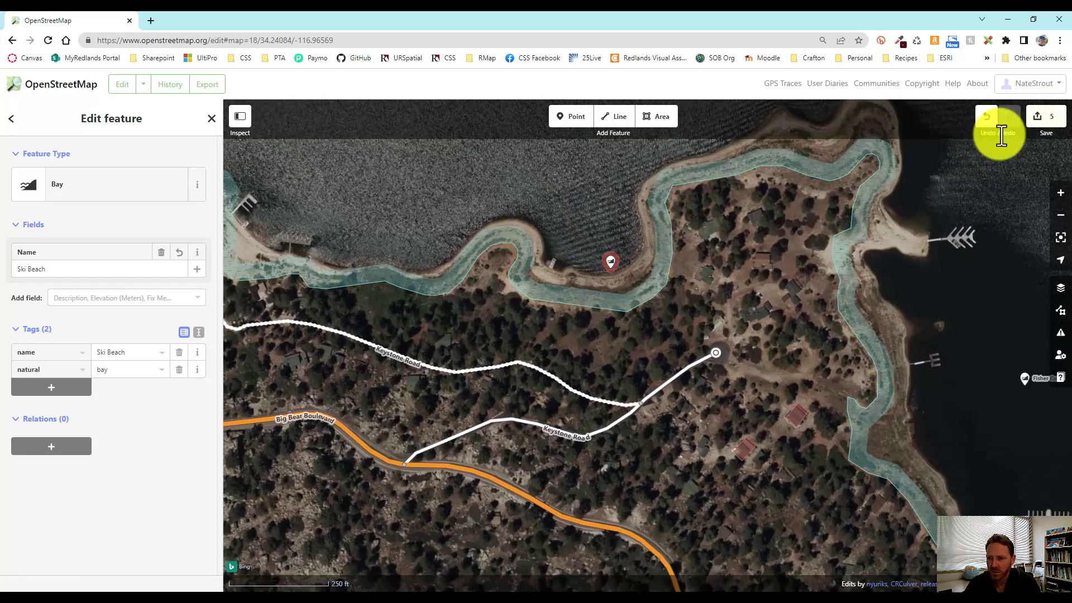
{"action": "left_click", "coordinate": [1043, 119]}
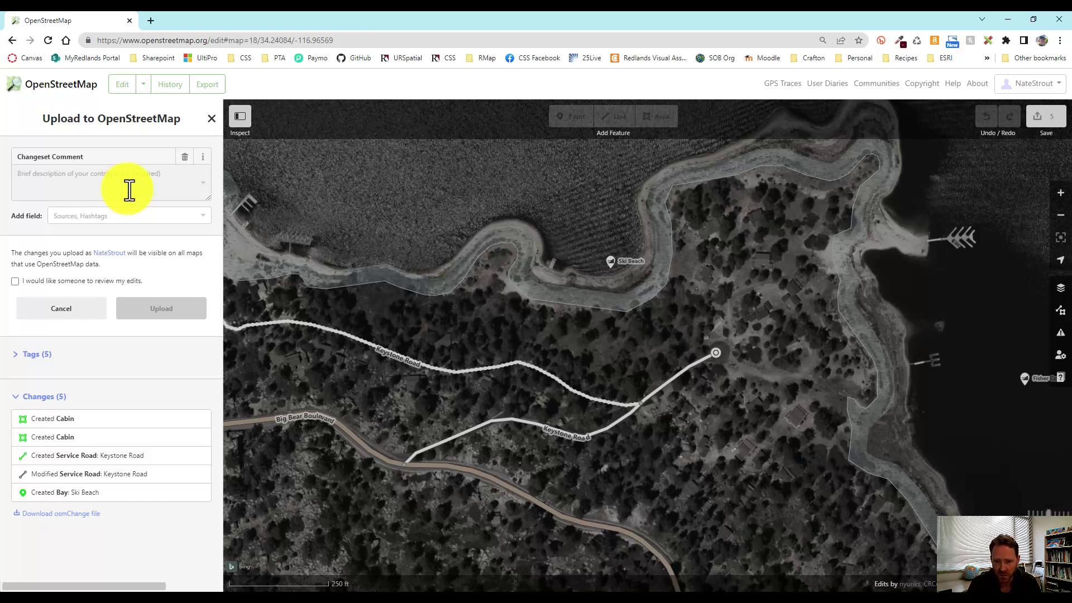
{"action": "type", "text": "Som"}
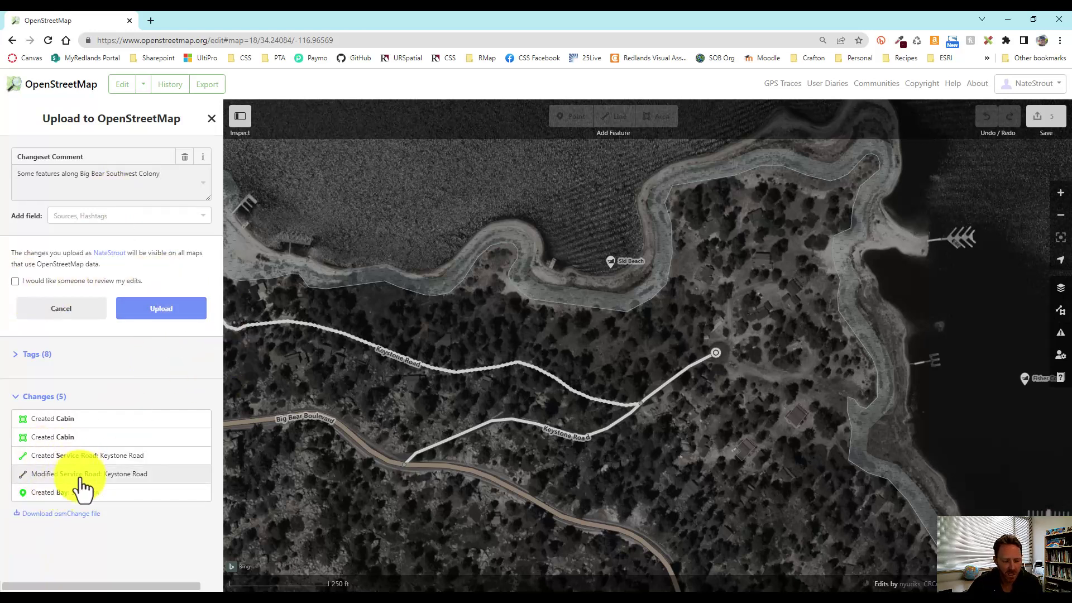
{"action": "left_click", "coordinate": [159, 316]}
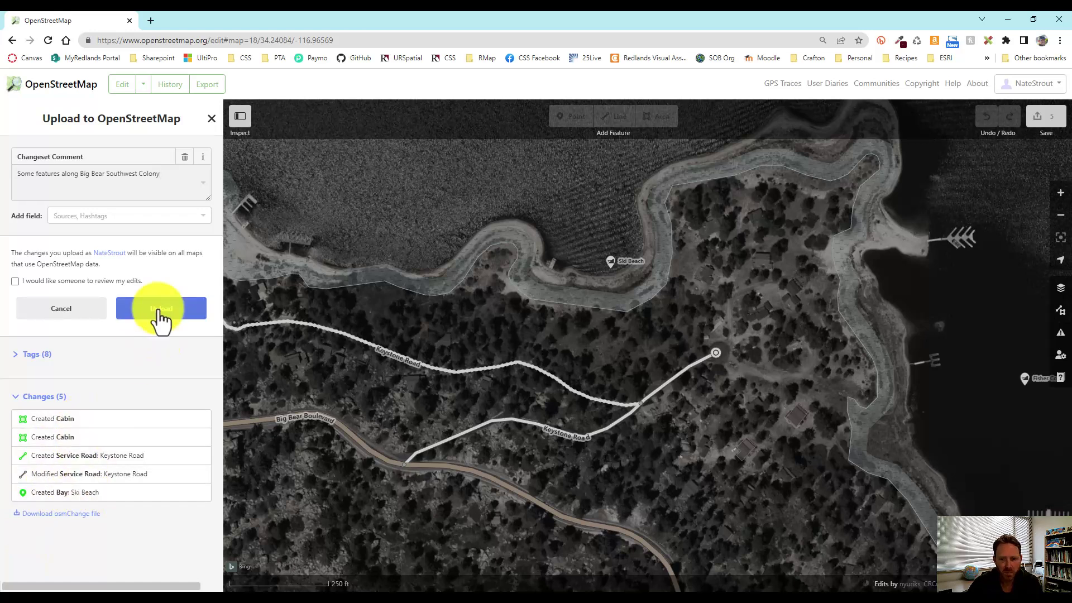
{"action": "left_click", "coordinate": [160, 316]}
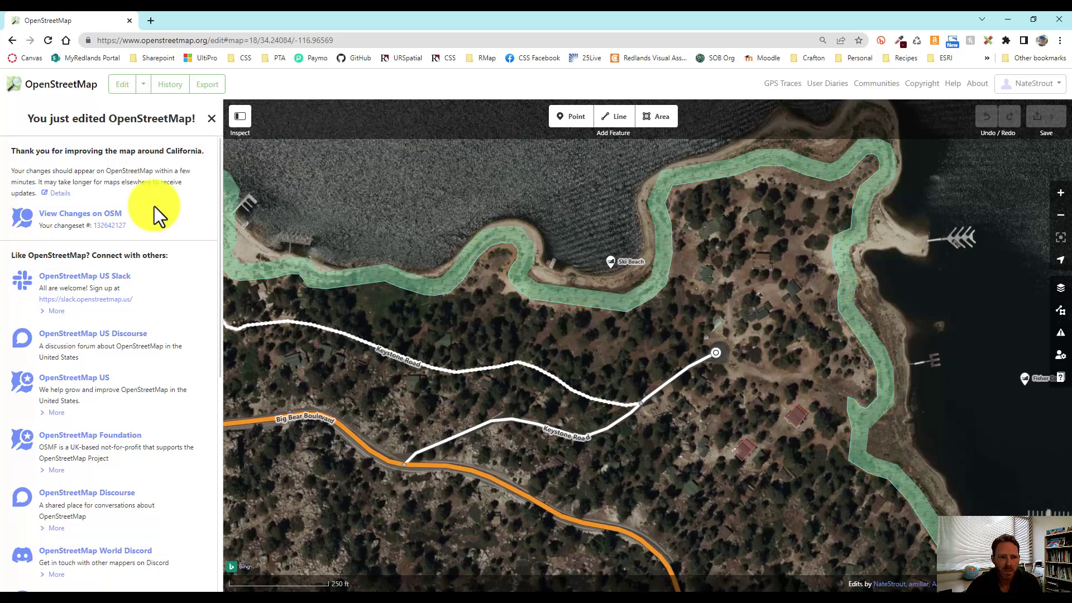
Step: Return to the standard OpenStreetMap view and check the Keystone Road area for the uploaded features
{"action": "left_click", "coordinate": [40, 86]}
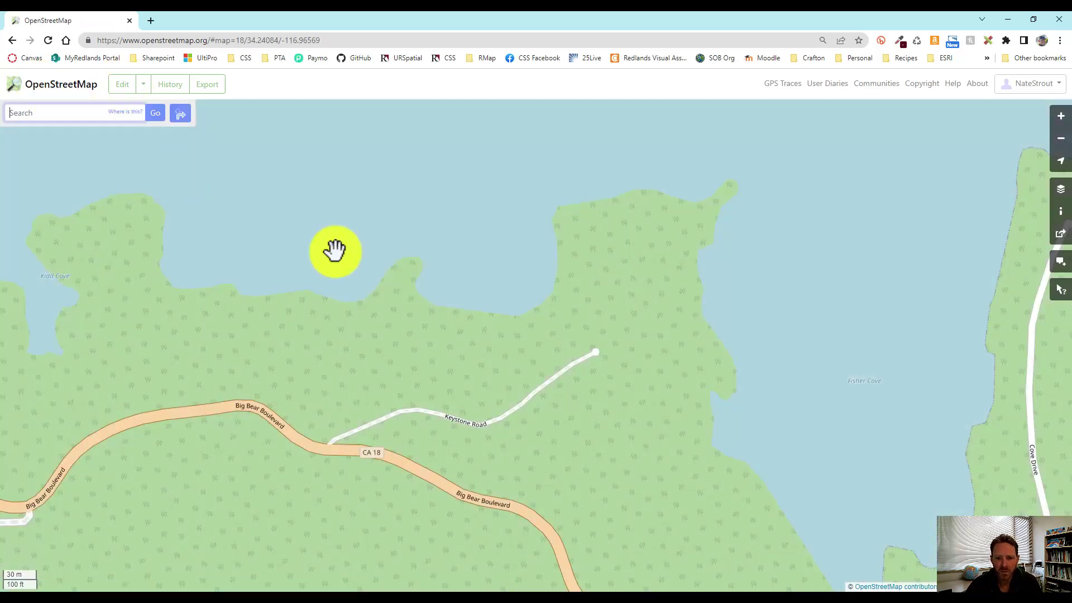
{"action": "scroll", "coordinate": [421, 378], "scroll_direction": "down", "scroll_amount": 1}
{"action": "scroll", "coordinate": [458, 389], "scroll_direction": "up", "scroll_amount": 1}
{"action": "scroll", "coordinate": [544, 335], "scroll_direction": "up", "scroll_amount": 1}
{"action": "scroll", "coordinate": [445, 344], "scroll_direction": "down", "scroll_amount": 1}
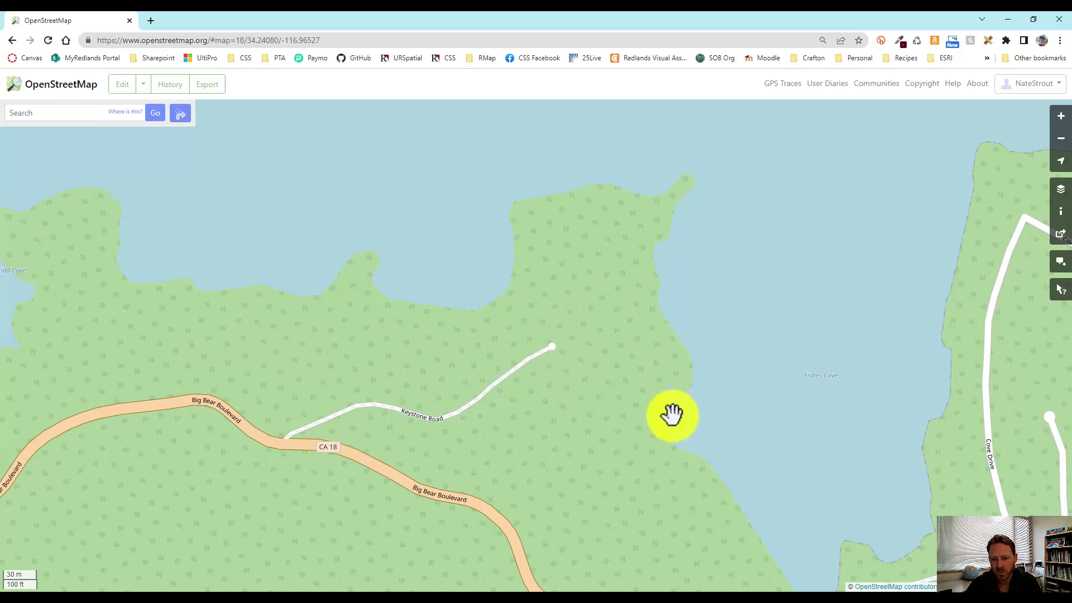
{"action": "scroll", "coordinate": [505, 315], "scroll_direction": "down", "scroll_amount": 2}
Step: Reopen the map editor and inspect the uploaded Keystone Road branch and Ski Beach point on the aerial imagery
{"action": "left_click", "coordinate": [128, 88]}
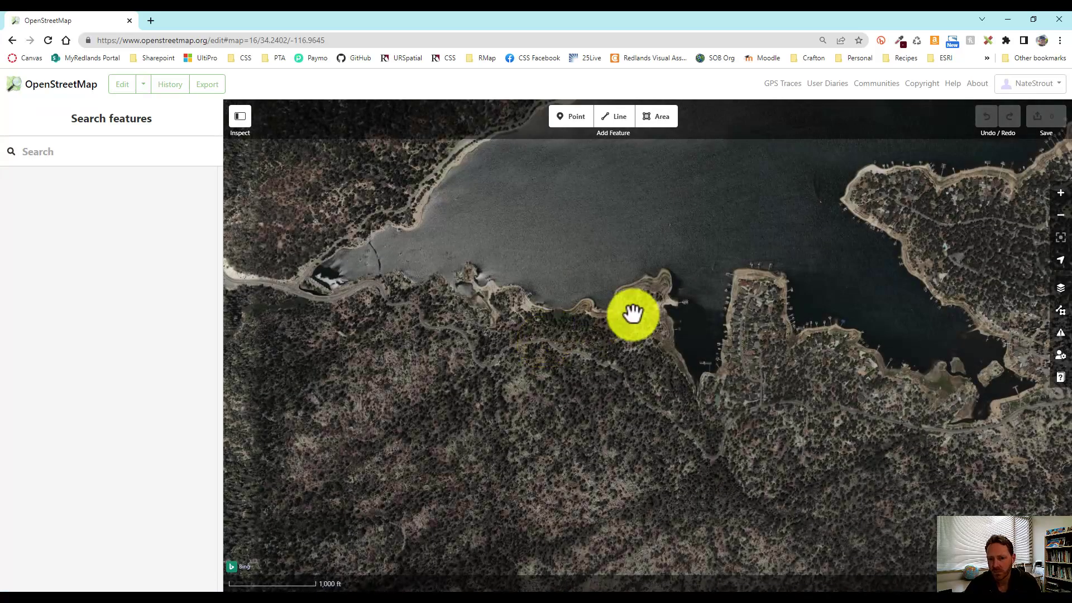
{"action": "scroll", "coordinate": [633, 316], "scroll_direction": "up", "scroll_amount": 2}
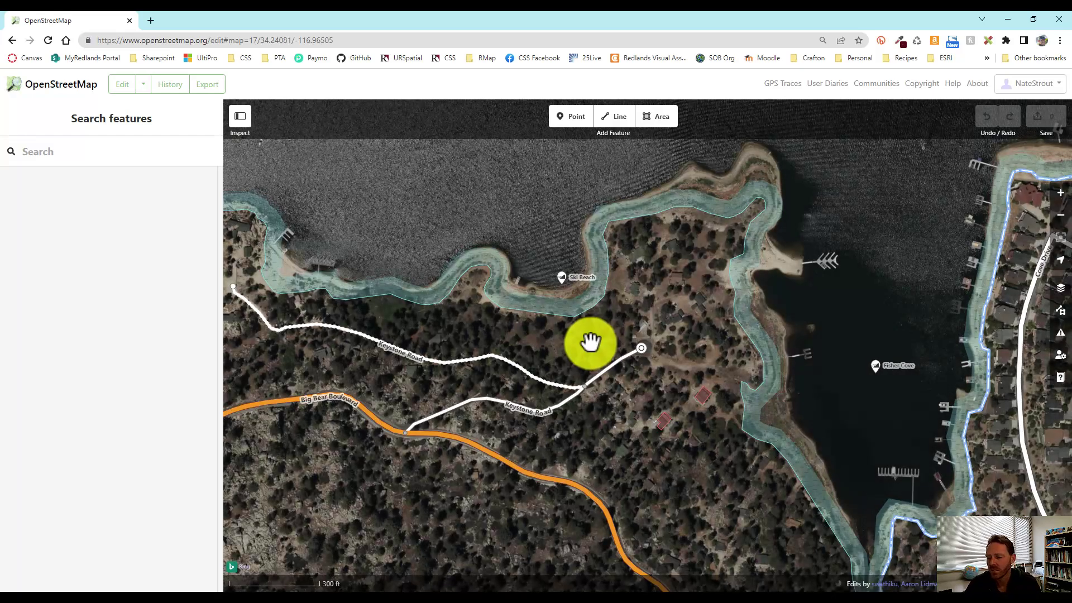
{"action": "left_click_drag", "start_coordinate": [590, 341], "coordinate": [642, 326]}
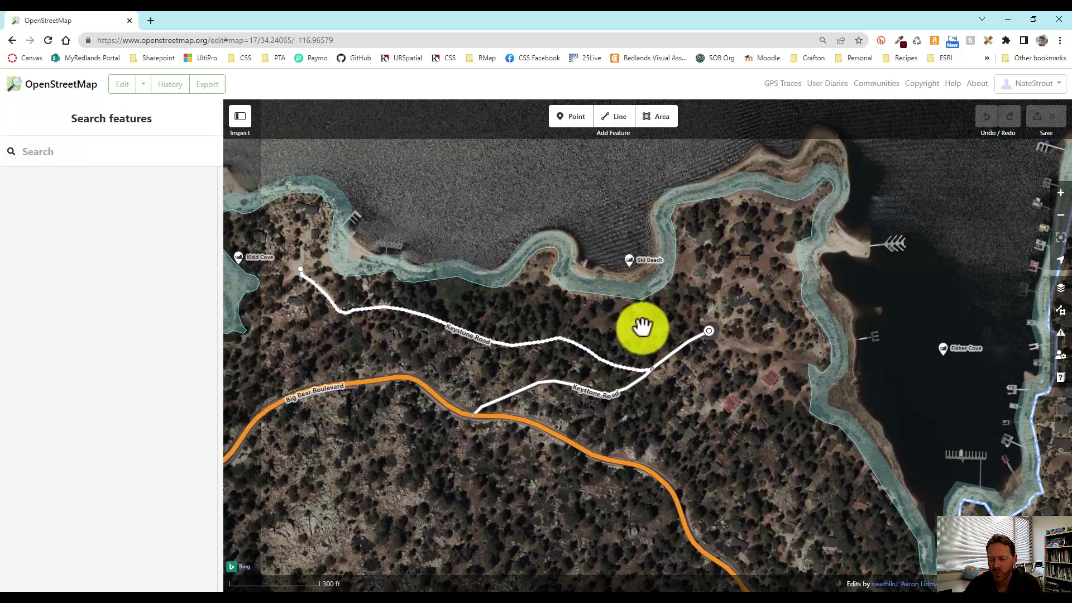
{"action": "left_click_drag", "start_coordinate": [519, 317], "coordinate": [571, 314]}
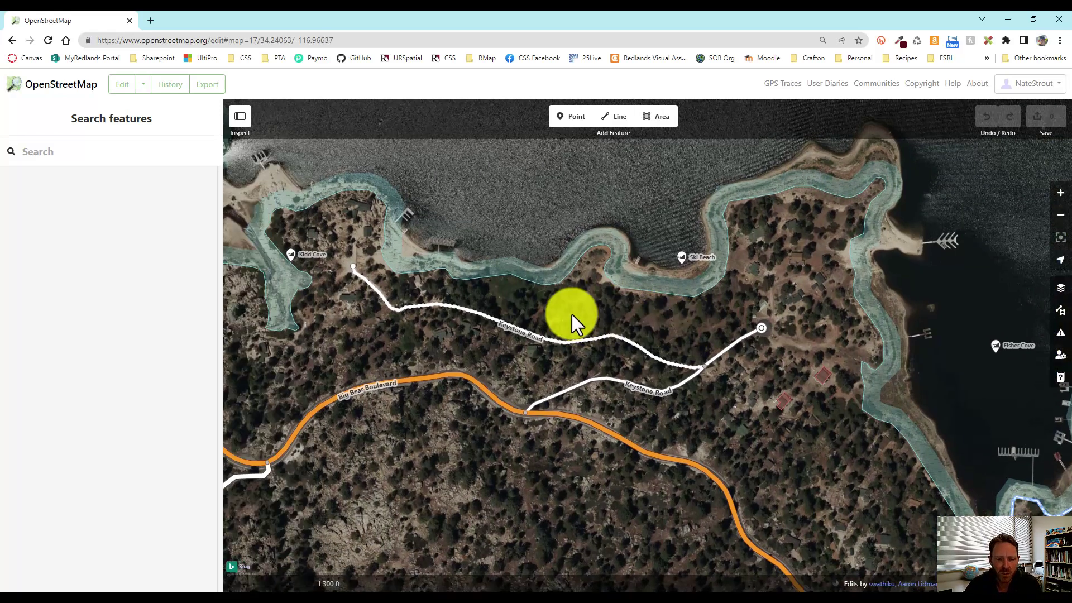